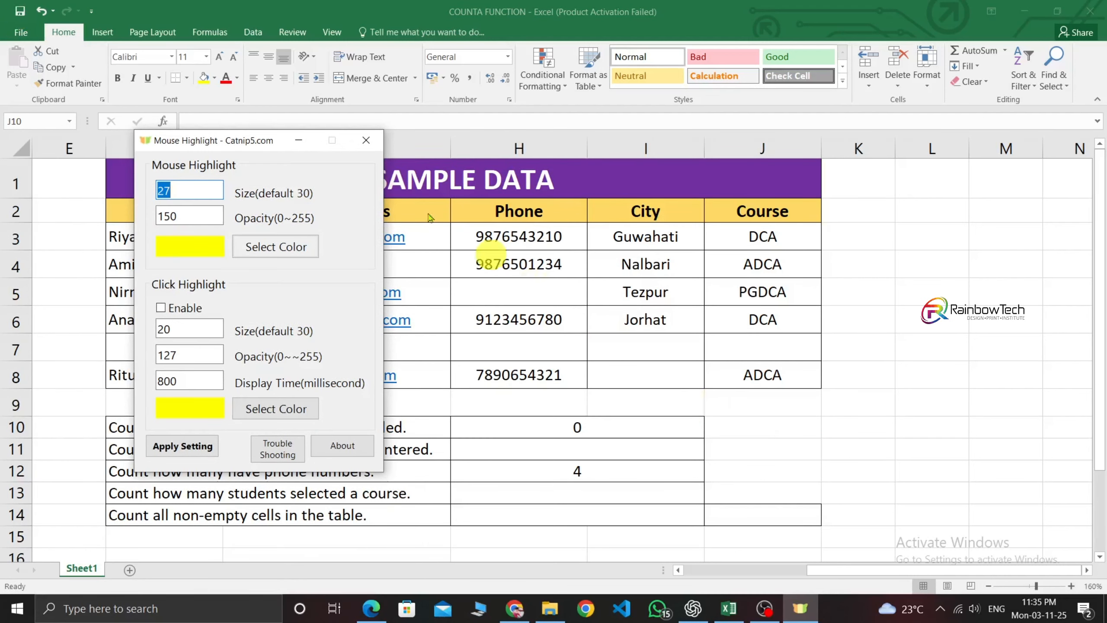
Step: Minimize the Mouse Highlight window and enter =COUNT(F3:F8) in H10 to try counting the student names
{"action": "left_click", "coordinate": [299, 141]}
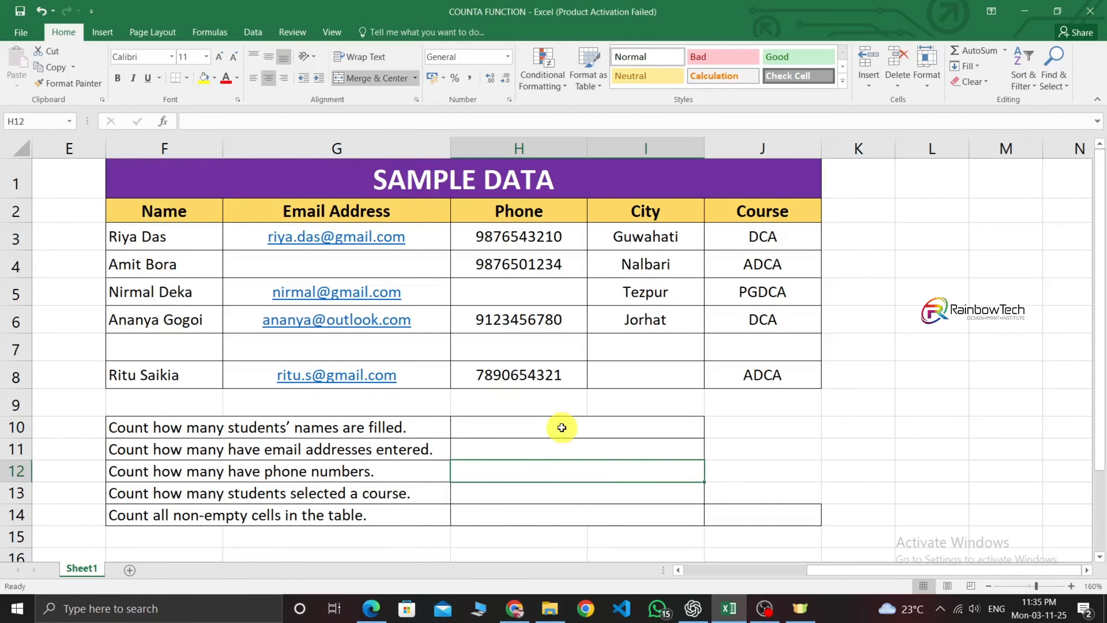
{"action": "left_click", "coordinate": [561, 428]}
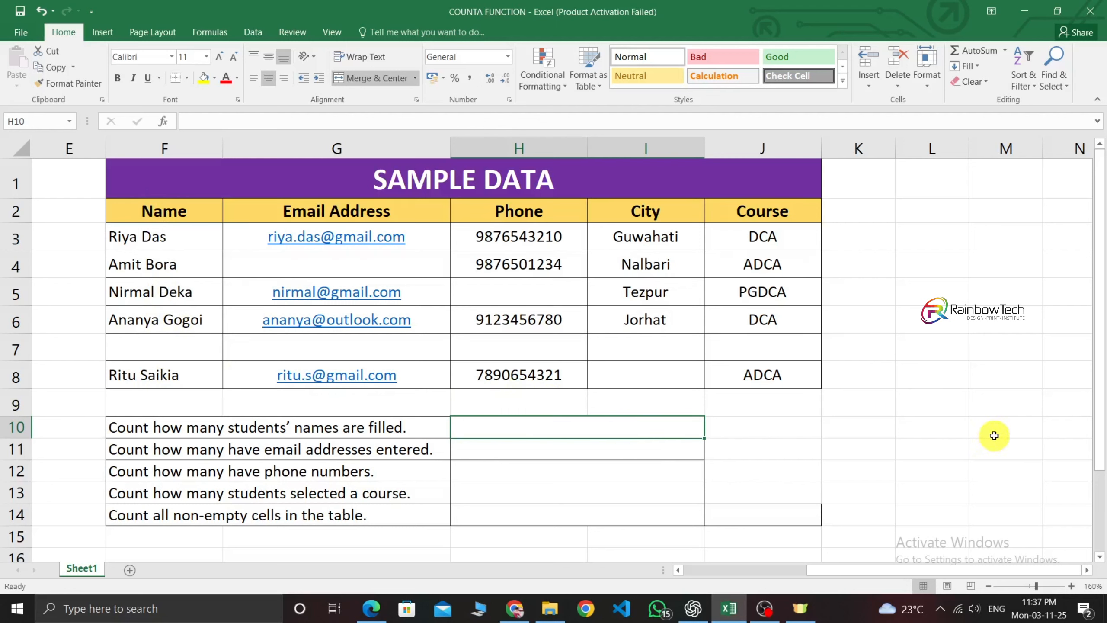
{"action": "type", "text": "="}
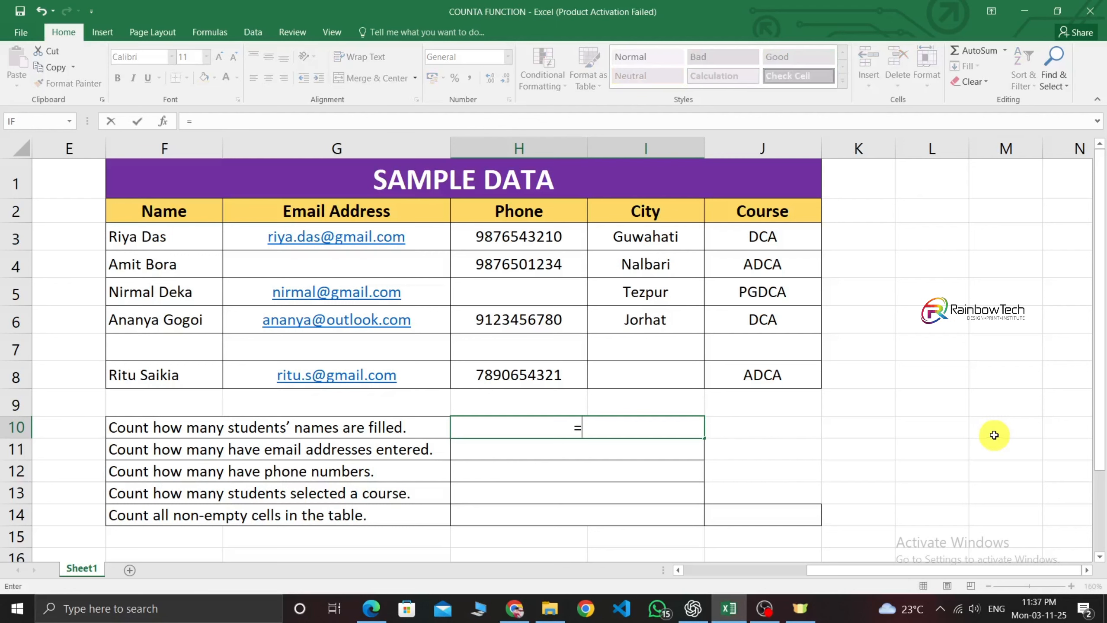
{"action": "type", "text": "COUNT("}
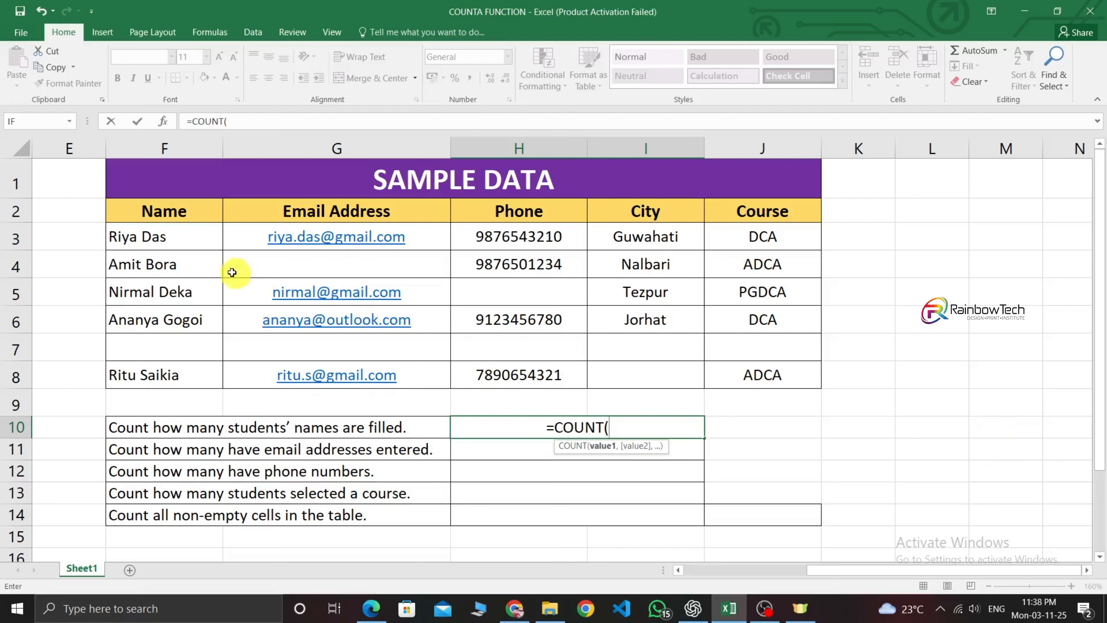
{"action": "left_click_drag", "start_coordinate": [161, 238], "coordinate": [166, 374]}
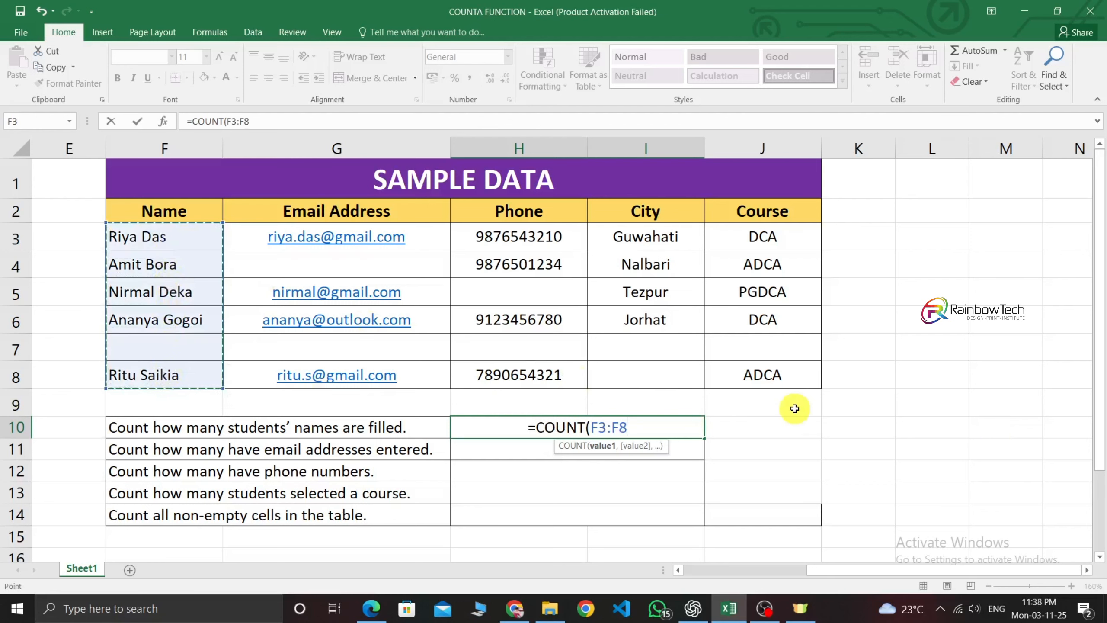
{"action": "type", "text": ")"}
{"action": "key", "text": "Return"}
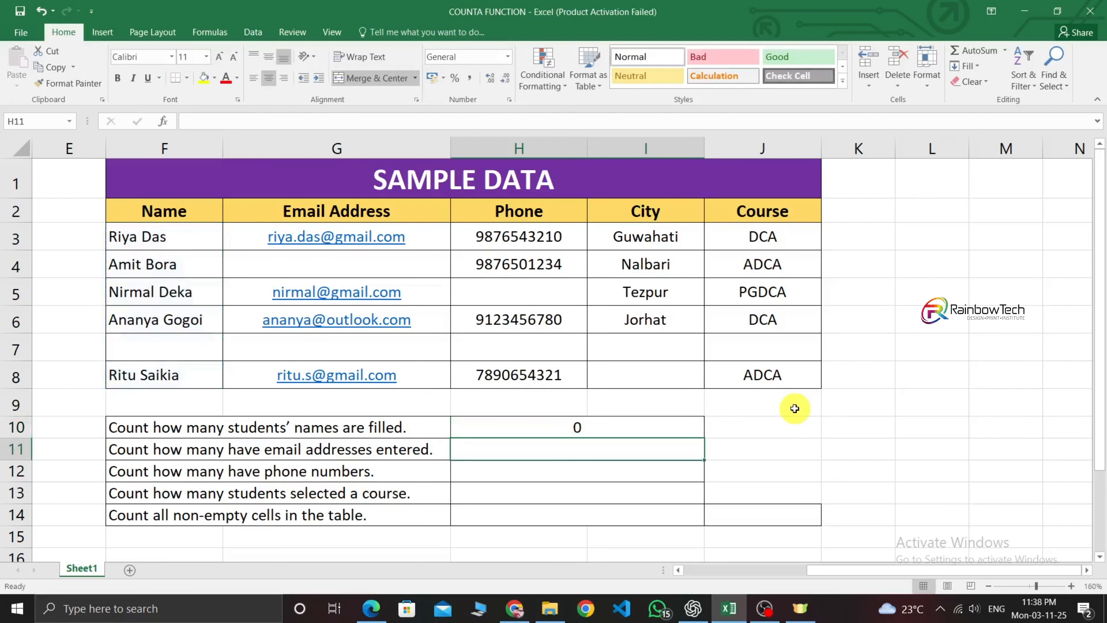
Step: Replace the formula in H10 with =COUNT(H3:H8) to try the function on the Phone column
{"action": "left_click", "coordinate": [574, 426]}
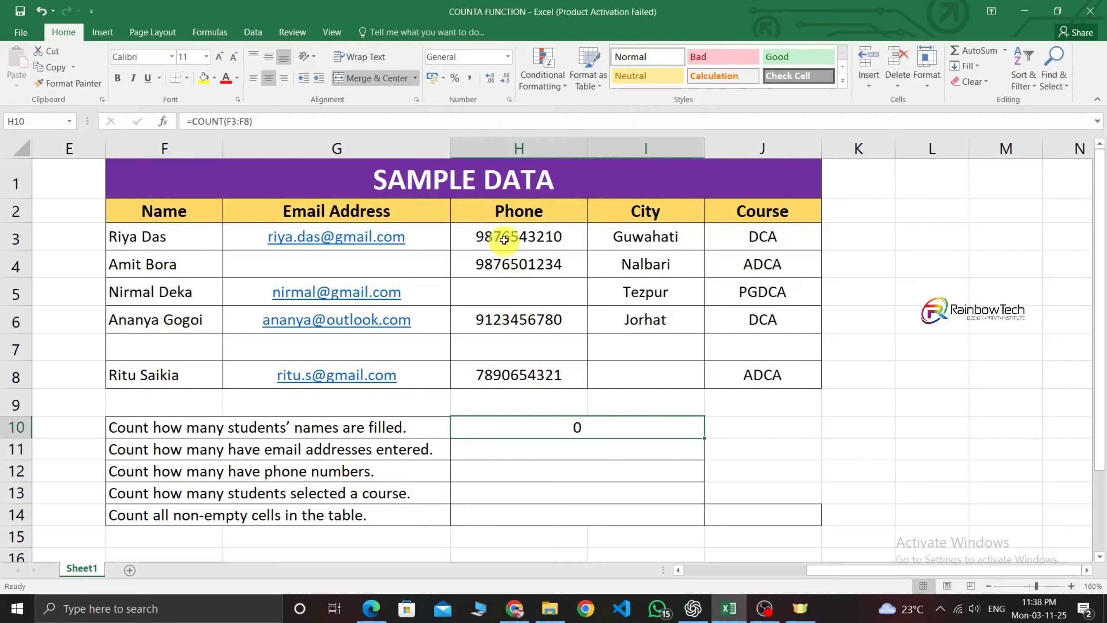
{"action": "left_click_drag", "start_coordinate": [495, 240], "coordinate": [512, 359]}
{"action": "left_click", "coordinate": [567, 429]}
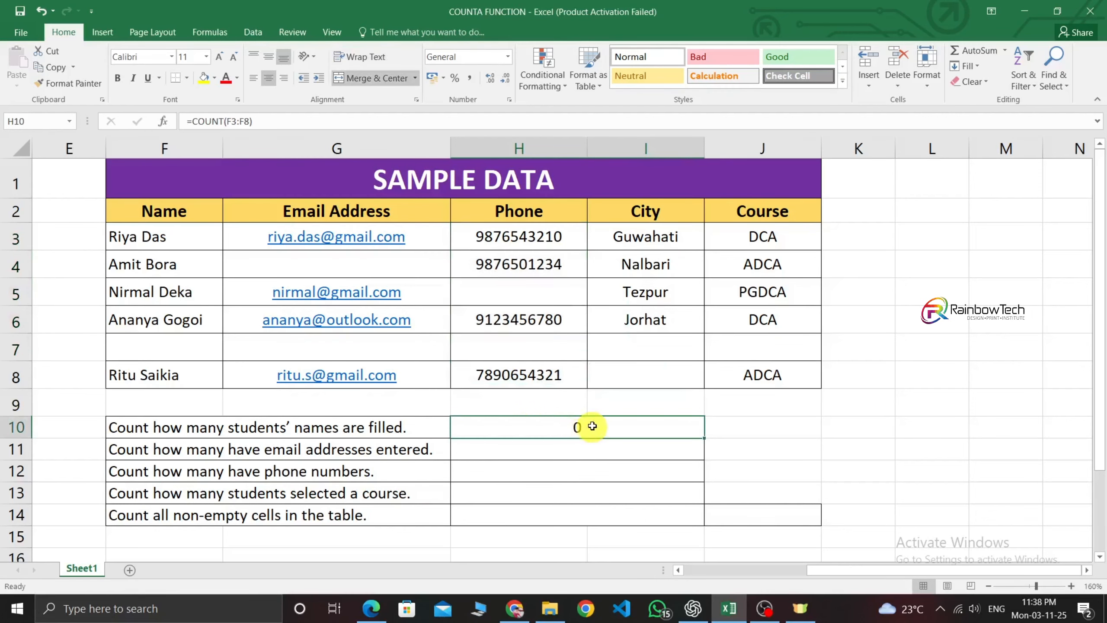
{"action": "left_click_drag", "start_coordinate": [502, 238], "coordinate": [508, 376]}
{"action": "left_click", "coordinate": [587, 425]}
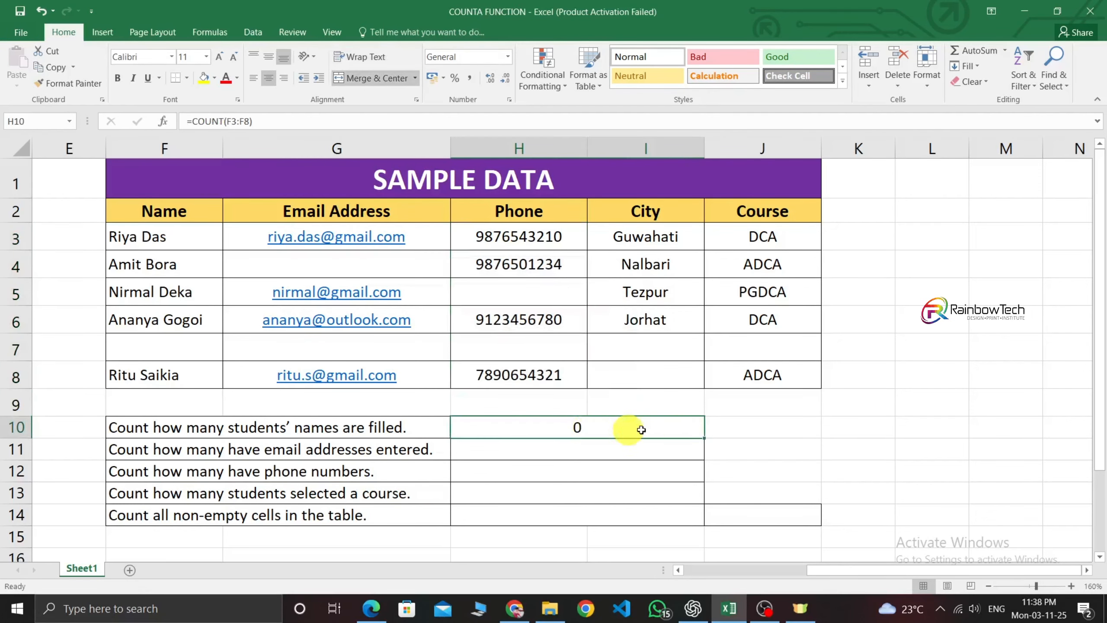
{"action": "double_click", "coordinate": [674, 430]}
{"action": "type", "text": "=CO"}
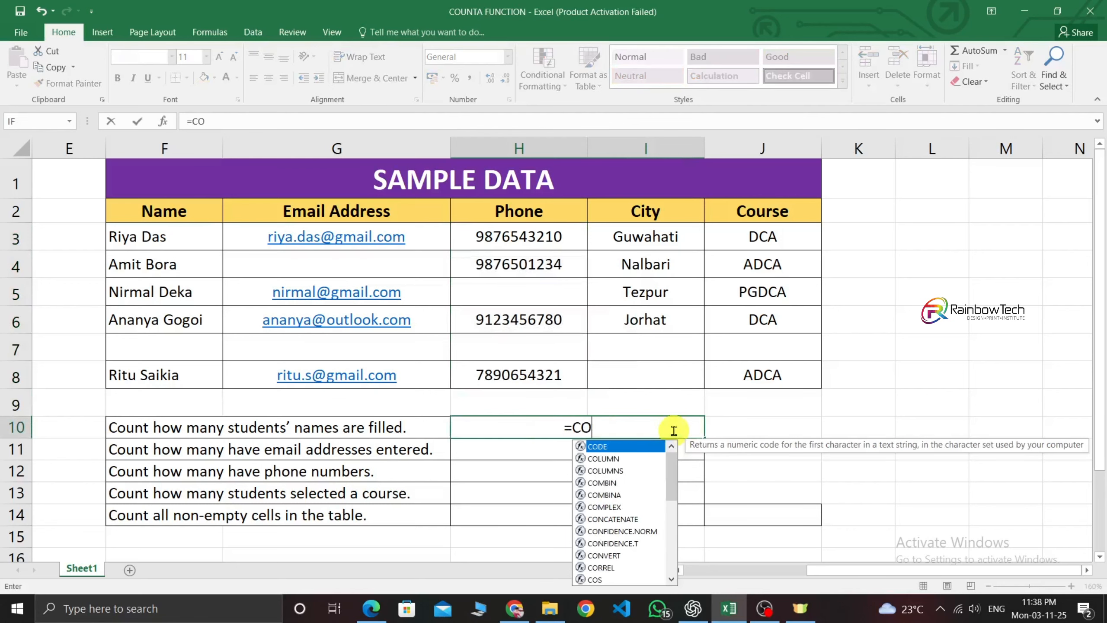
{"action": "type", "text": "UNT("}
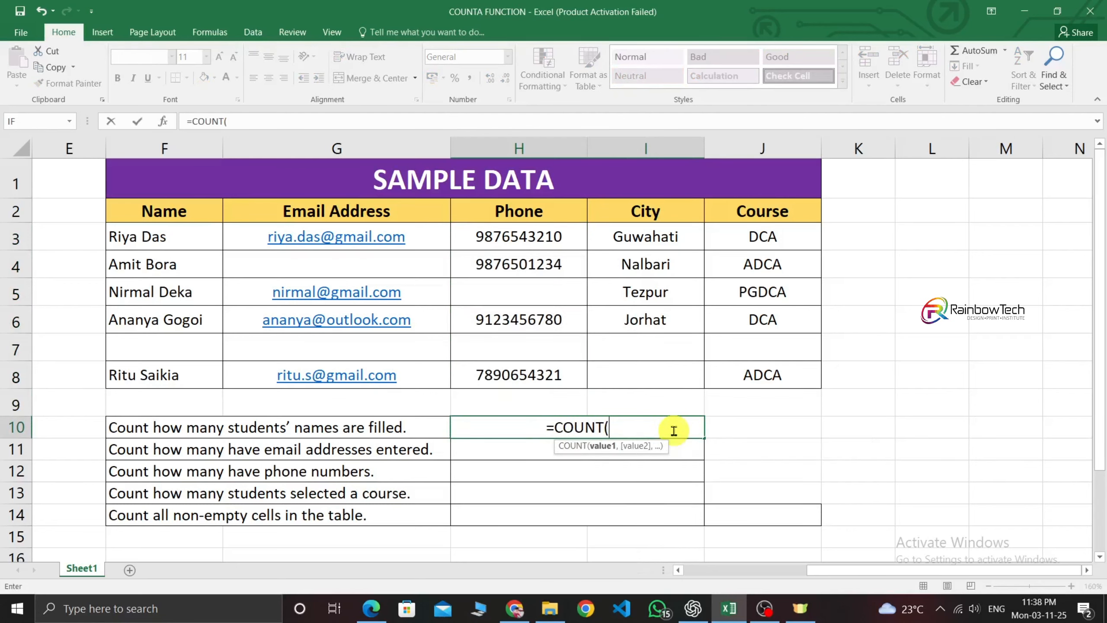
{"action": "left_click_drag", "start_coordinate": [510, 236], "coordinate": [533, 368]}
{"action": "key", "text": "Return"}
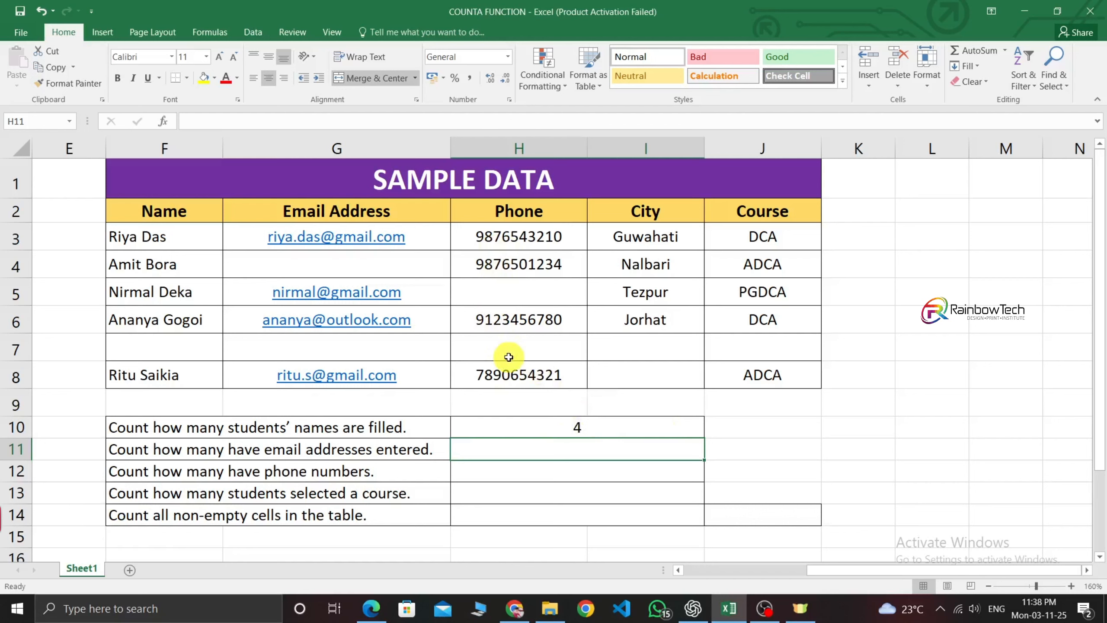
Step: Replace the formula in H10 with =COUNTA(F3:F8) to count the filled student names
{"action": "left_click", "coordinate": [556, 429]}
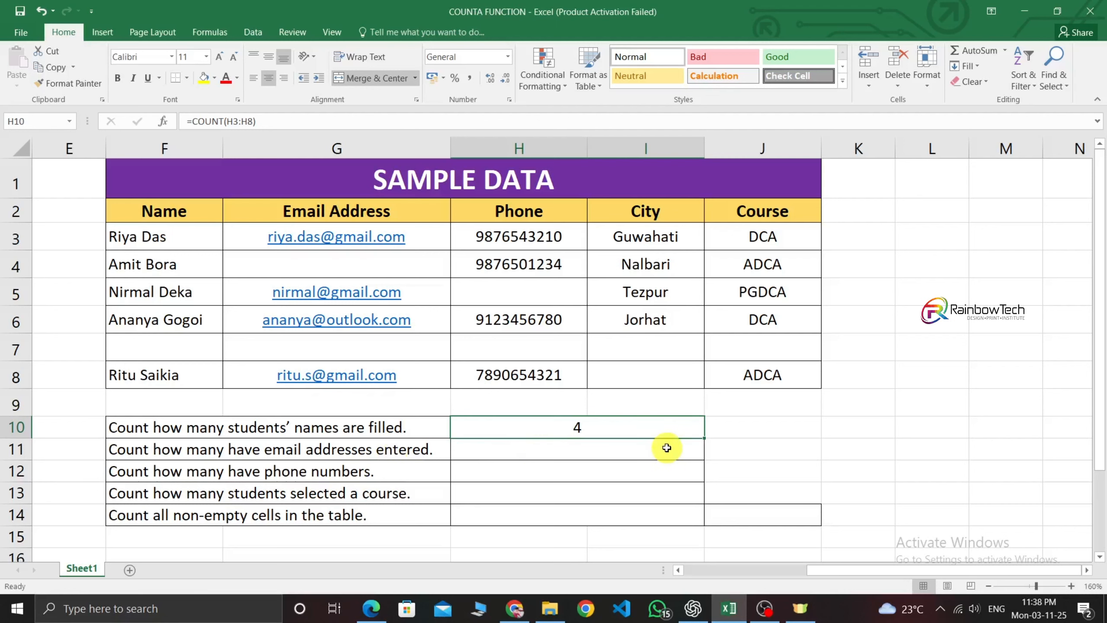
{"action": "type", "text": "=CO"}
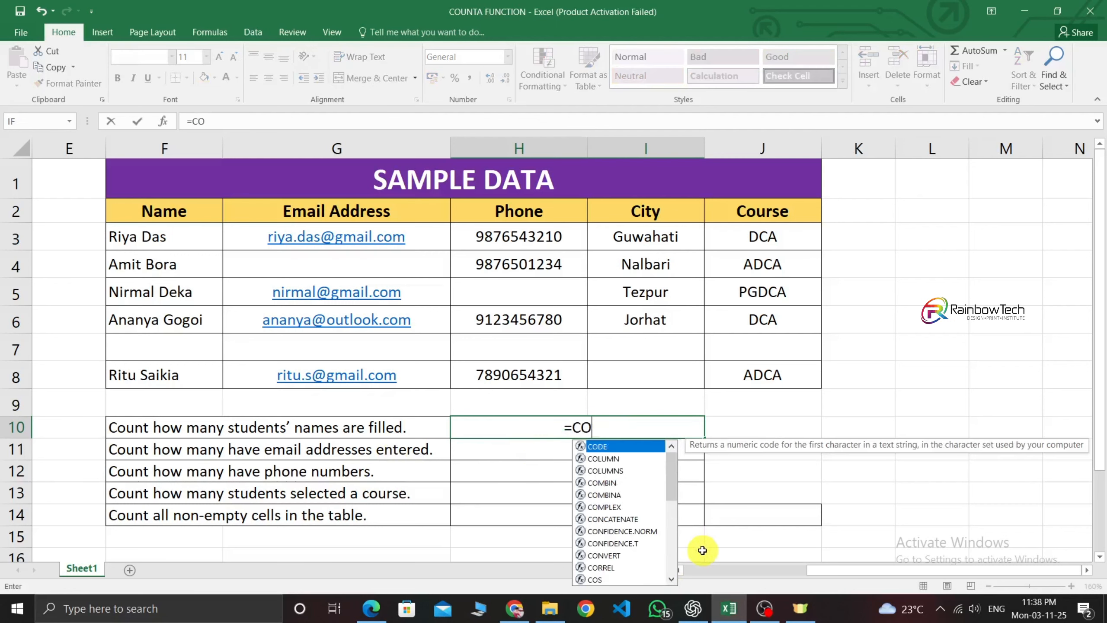
{"action": "type", "text": "UNTA"}
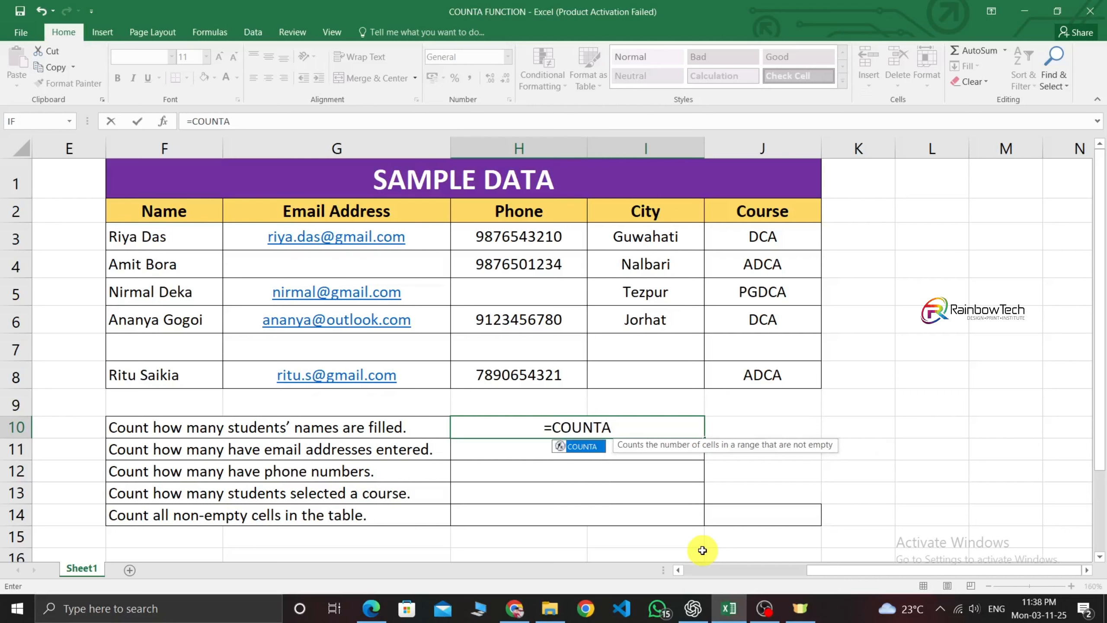
{"action": "type", "text": "("}
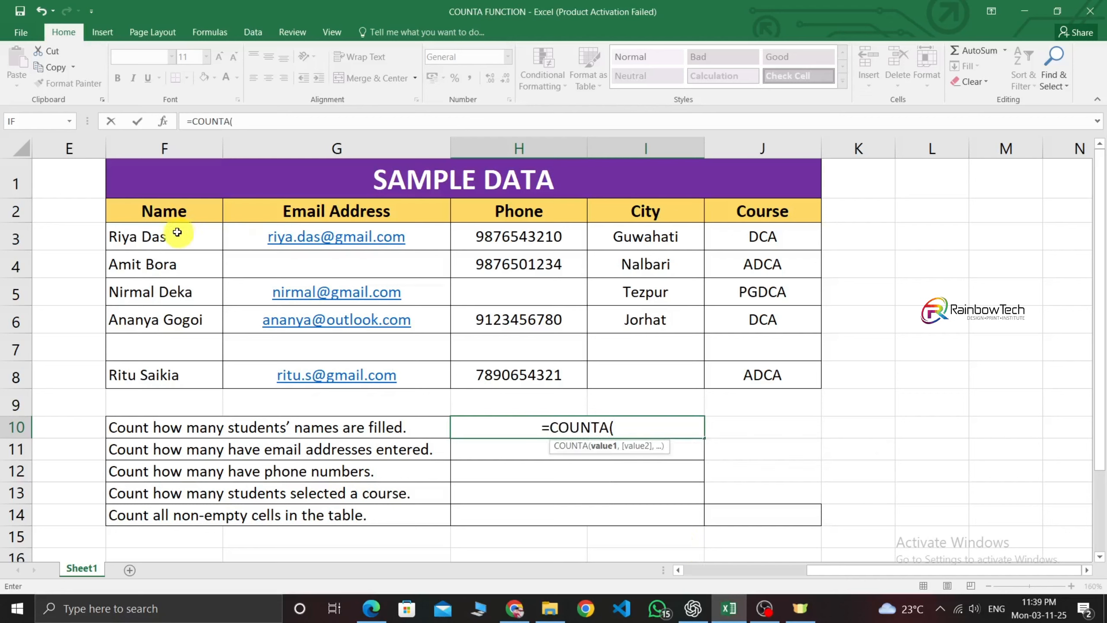
{"action": "left_click_drag", "start_coordinate": [177, 235], "coordinate": [160, 376]}
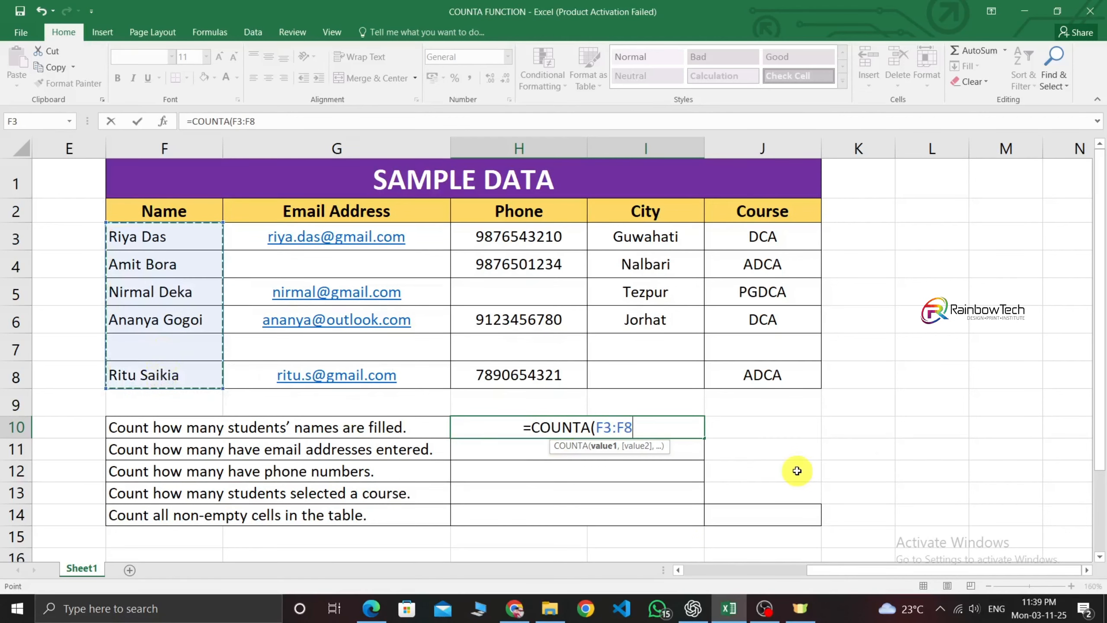
{"action": "type", "text": ")"}
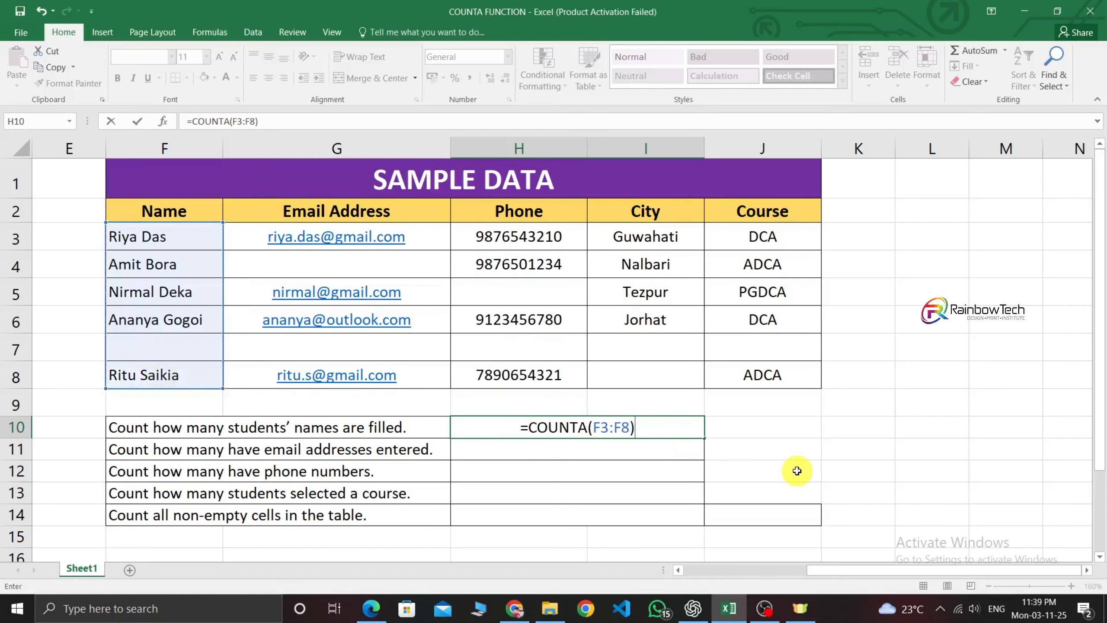
{"action": "key", "text": "Return"}
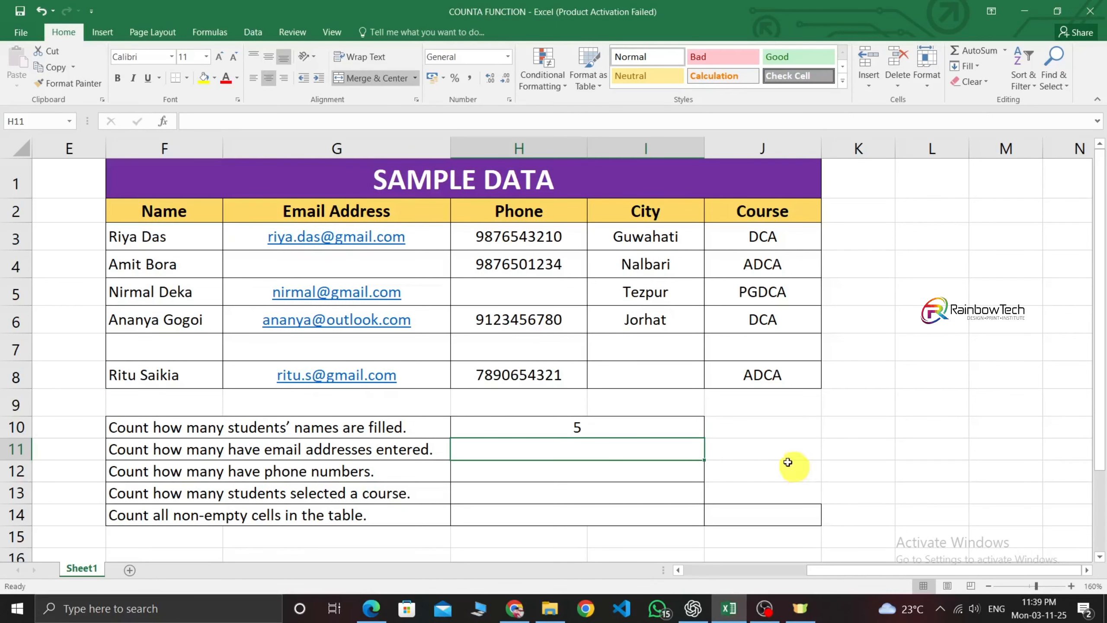
Step: Test the name count by entering 1234 in the blank cell F7 and clearing it again
{"action": "left_click", "coordinate": [574, 424]}
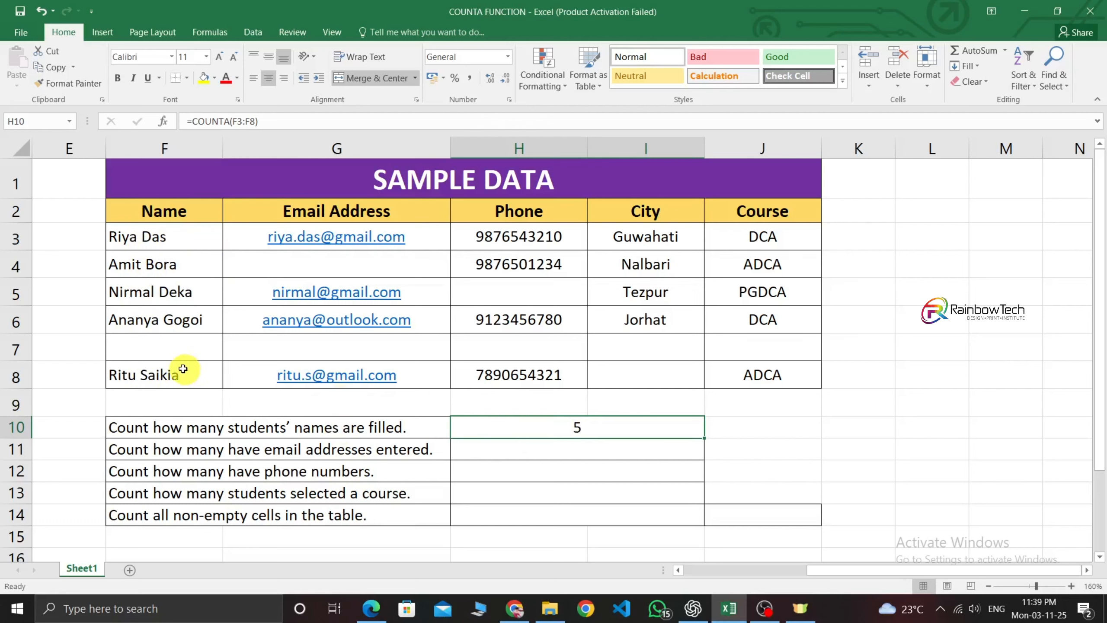
{"action": "left_click", "coordinate": [174, 348]}
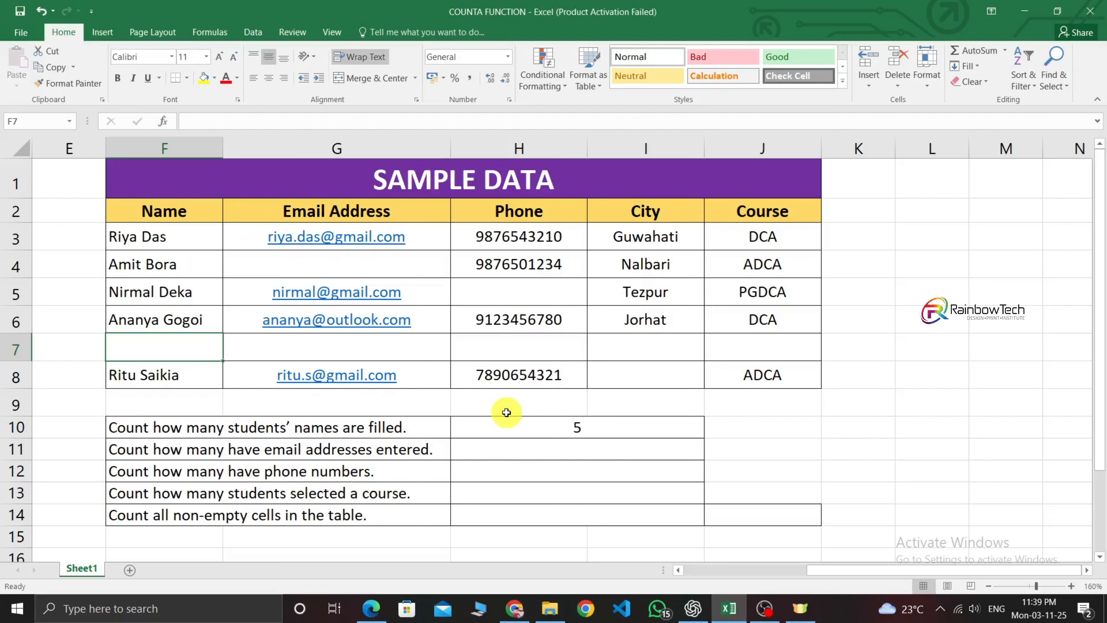
{"action": "type", "text": "1234"}
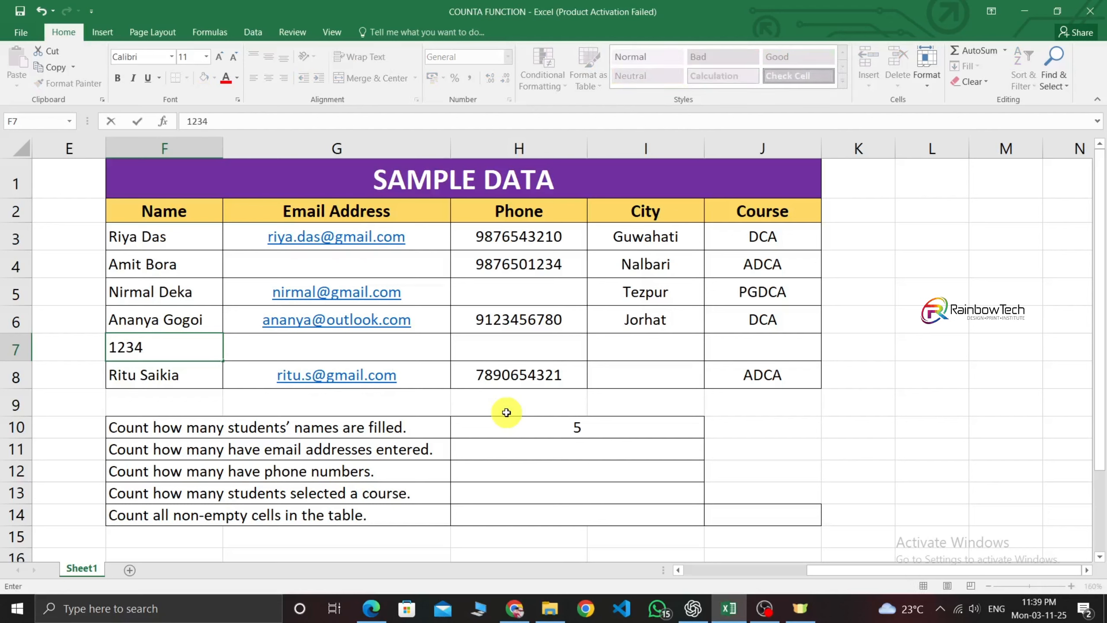
{"action": "key", "text": "Return"}
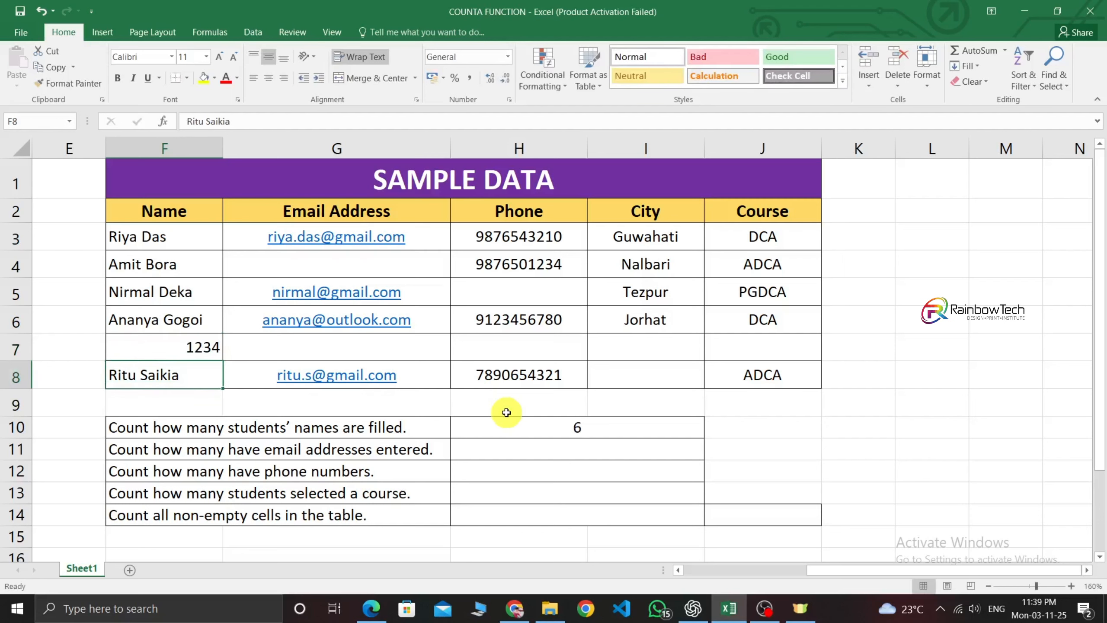
{"action": "left_click", "coordinate": [580, 426]}
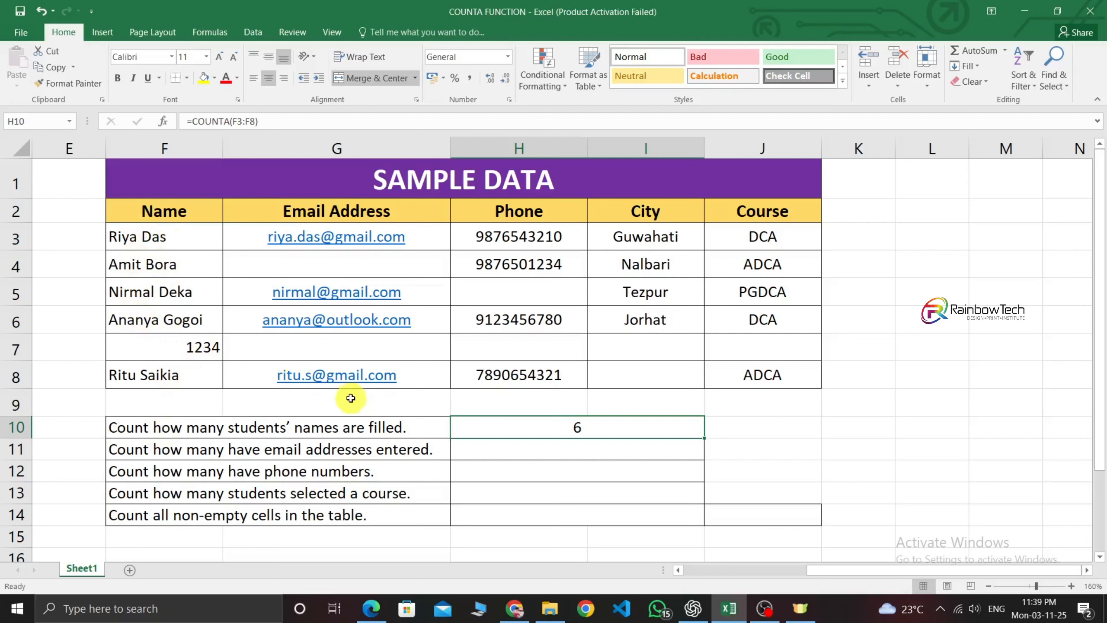
{"action": "left_click", "coordinate": [184, 351]}
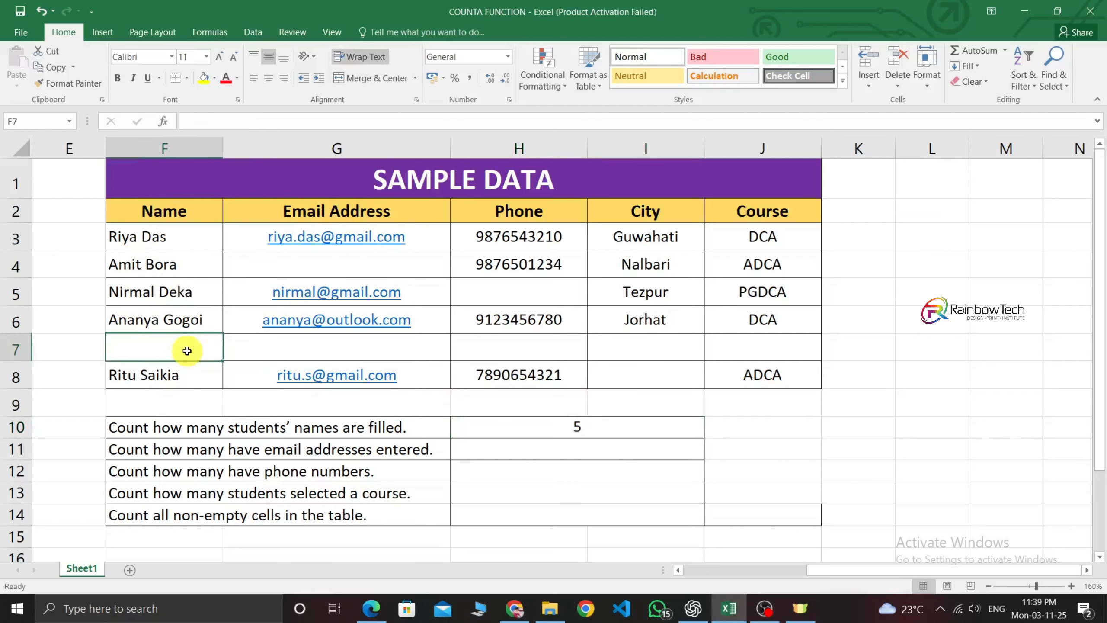
Step: Enter =COUNTA(G3:G8) in H11 to count the entered email addresses, and check it against the Email Address column
{"action": "left_click", "coordinate": [505, 452]}
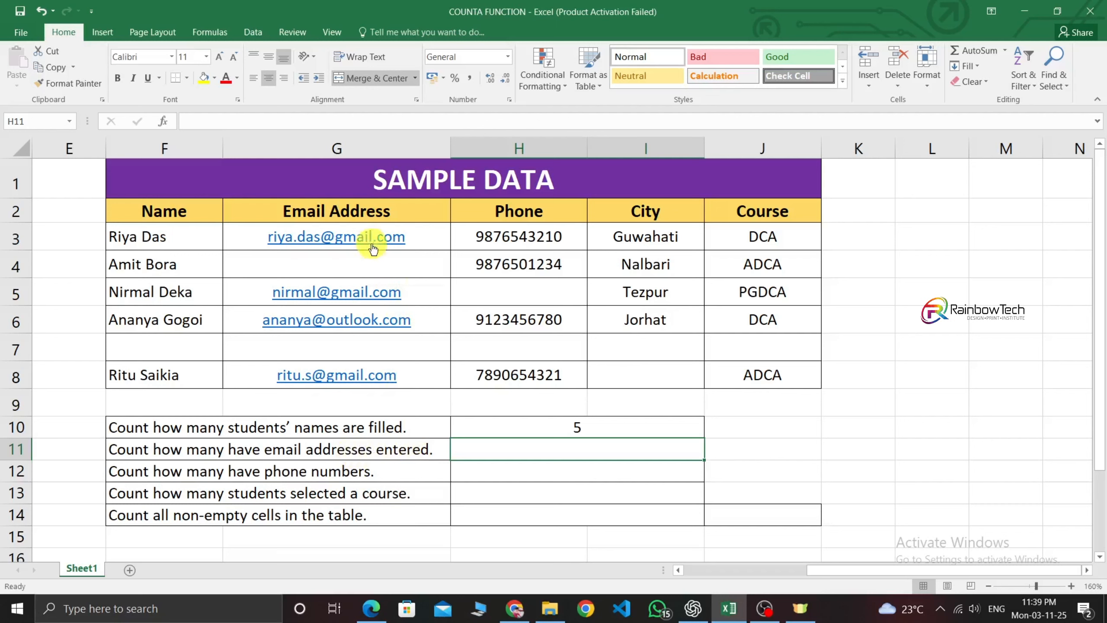
{"action": "left_click", "coordinate": [430, 264]}
{"action": "left_click_drag", "start_coordinate": [430, 264], "coordinate": [413, 376]}
{"action": "left_click", "coordinate": [514, 451]}
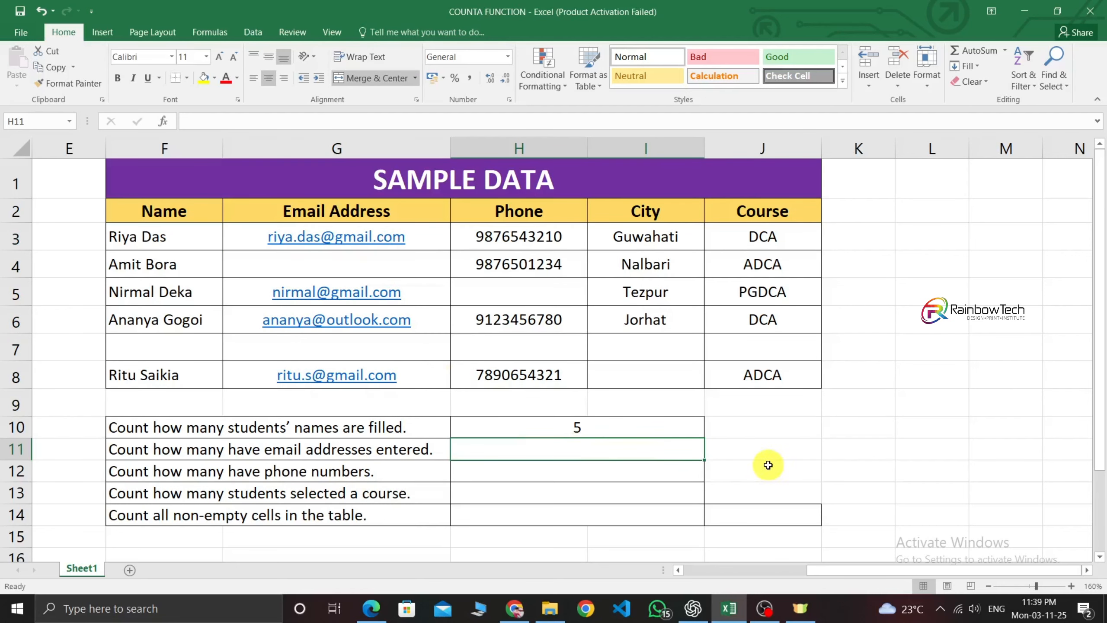
{"action": "type", "text": "=C"}
{"action": "type", "text": "OU"}
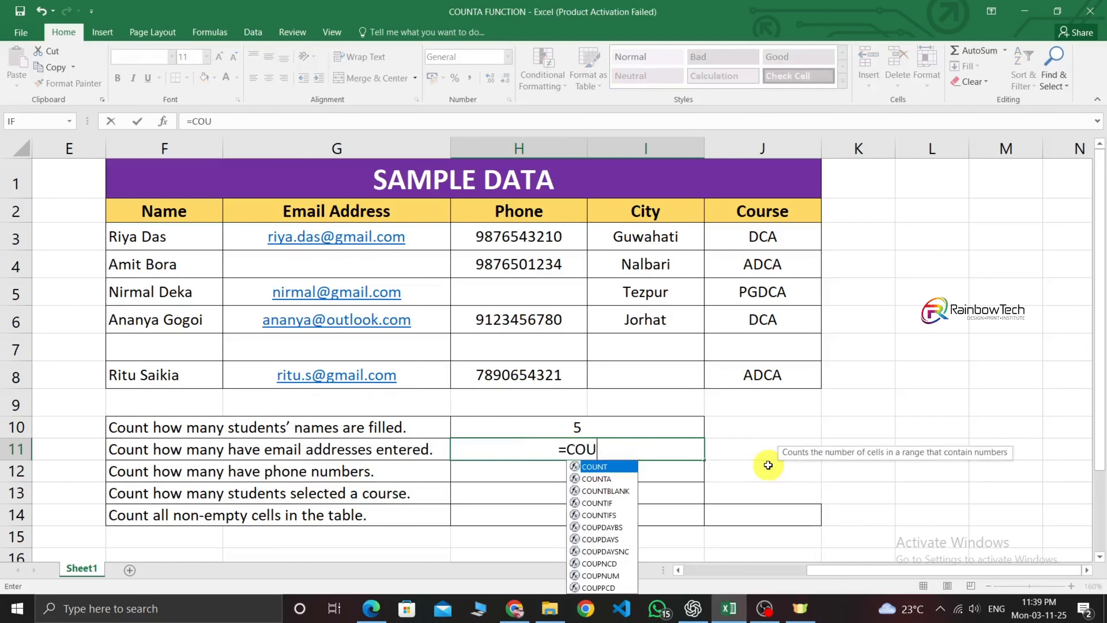
{"action": "type", "text": "NTA("}
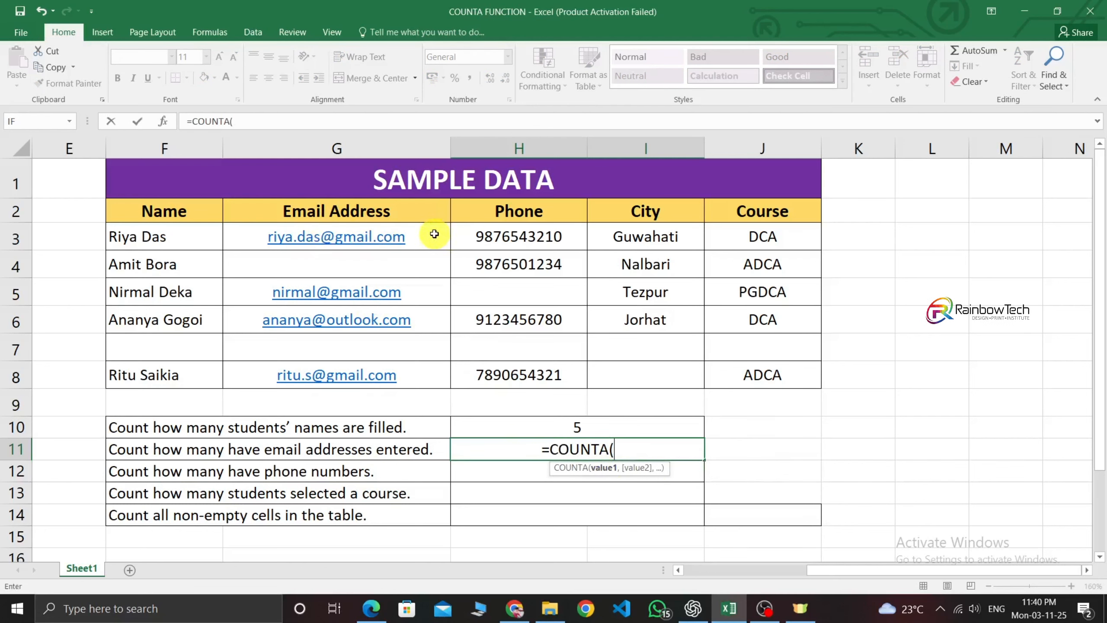
{"action": "left_click_drag", "start_coordinate": [432, 235], "coordinate": [432, 379]}
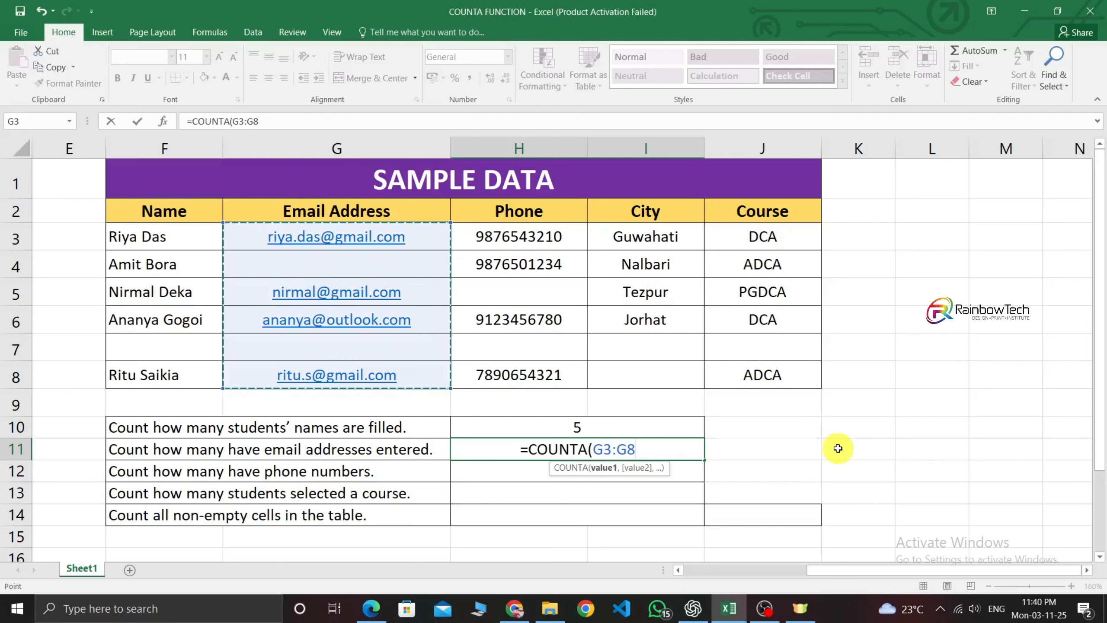
{"action": "key", "text": "Return"}
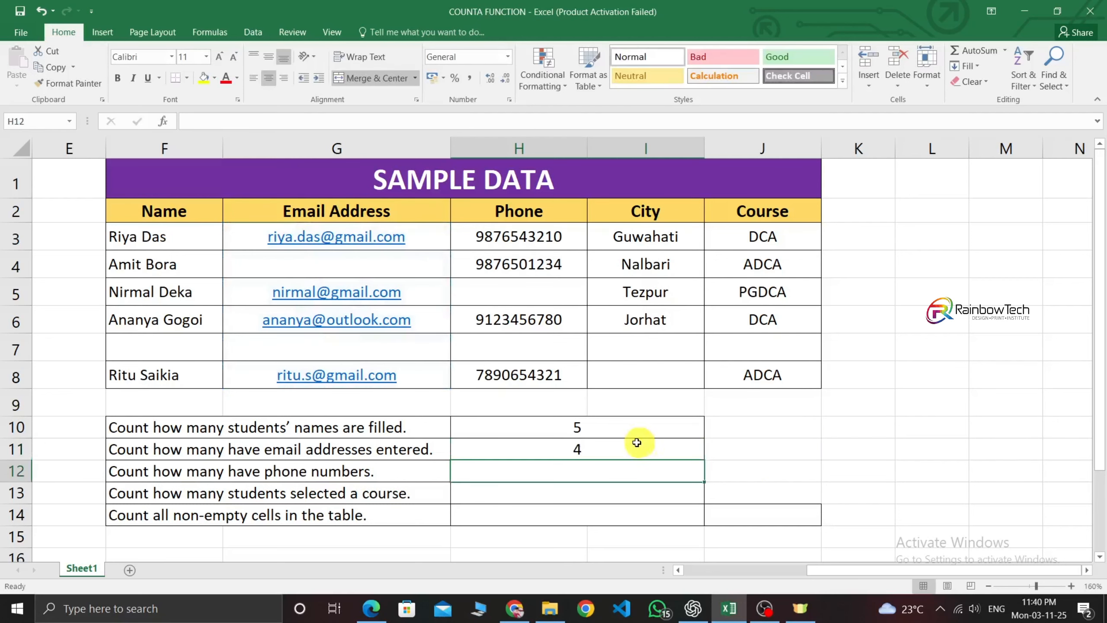
{"action": "left_click", "coordinate": [637, 443]}
{"action": "left_click", "coordinate": [337, 238]}
{"action": "left_click", "coordinate": [338, 264]}
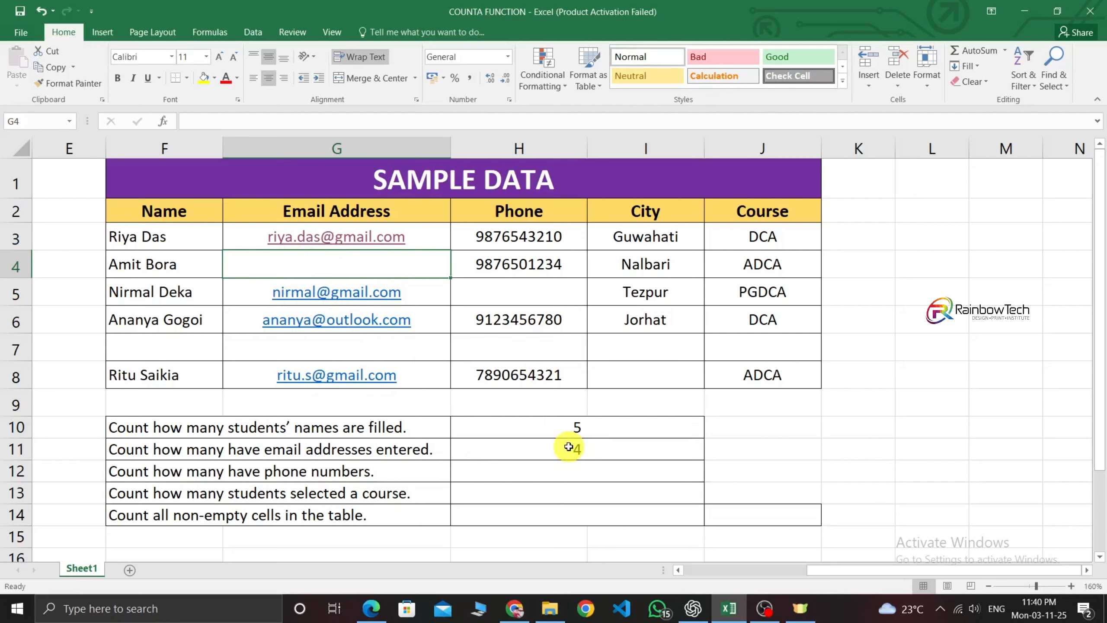
{"action": "left_click", "coordinate": [568, 447]}
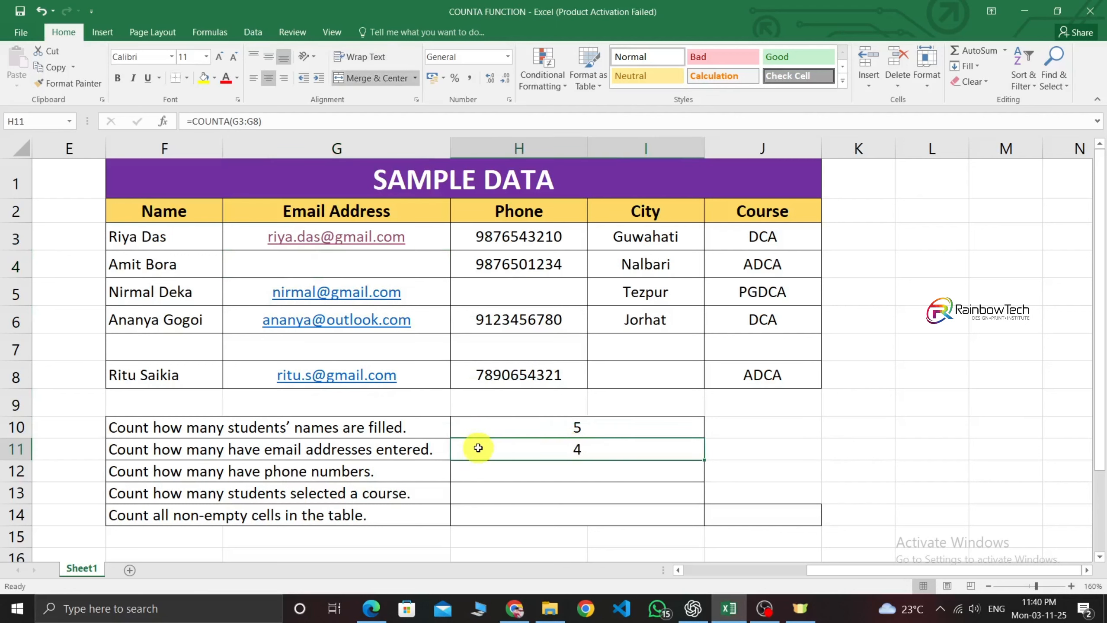
Step: Review the Phone column and enter =COUNT(H3:H8) in H12 to count how many students have phone numbers
{"action": "key", "text": "Down"}
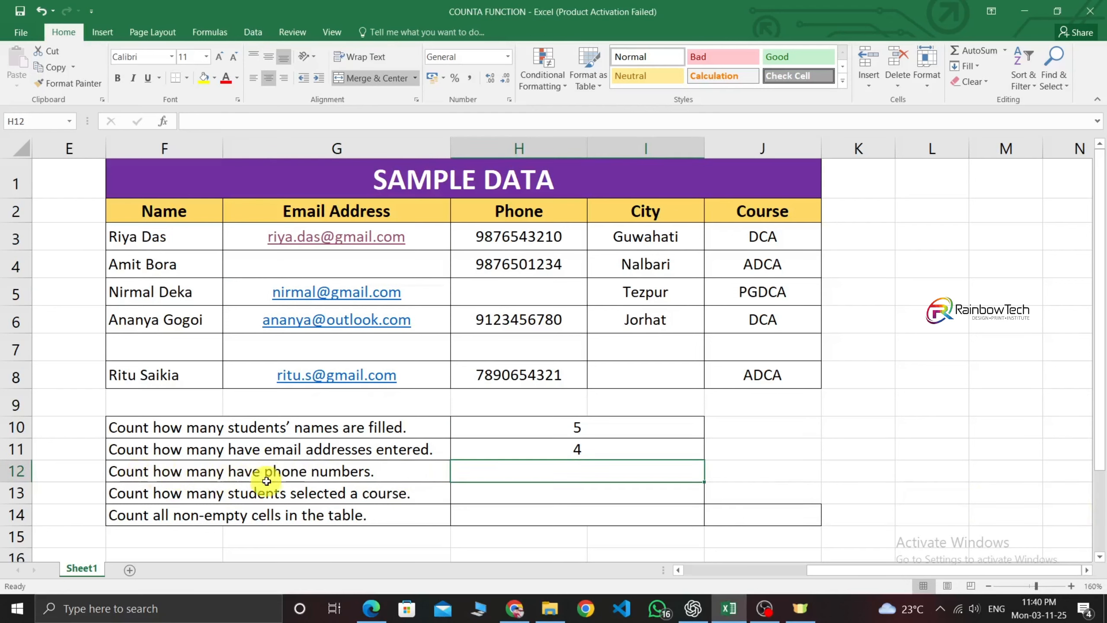
{"action": "left_click", "coordinate": [514, 238]}
{"action": "left_click_drag", "start_coordinate": [514, 238], "coordinate": [518, 376]}
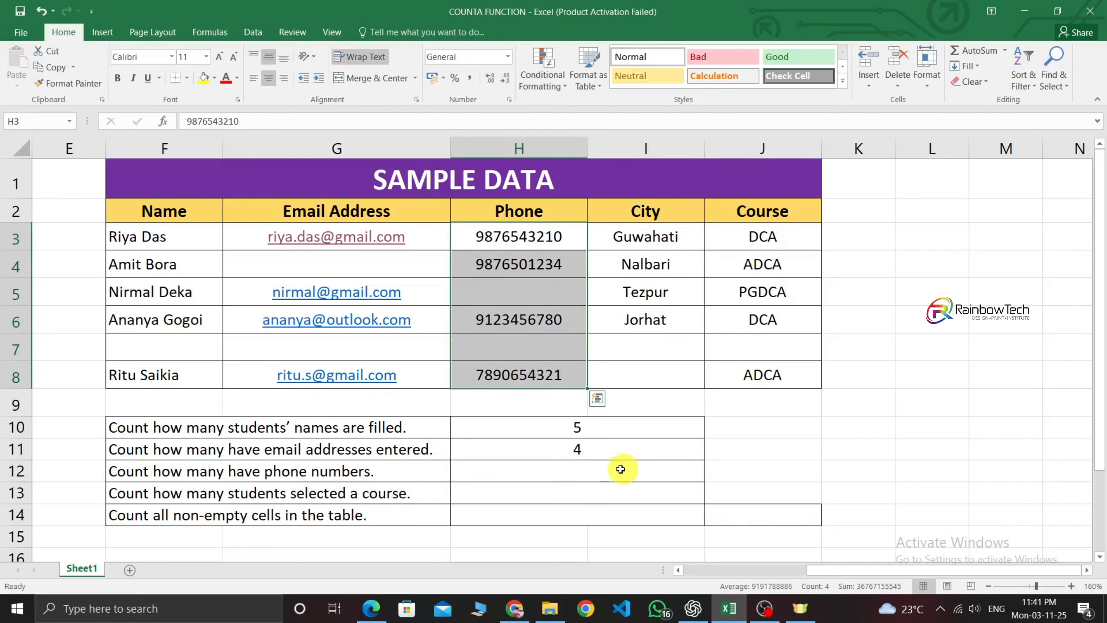
{"action": "left_click", "coordinate": [650, 471]}
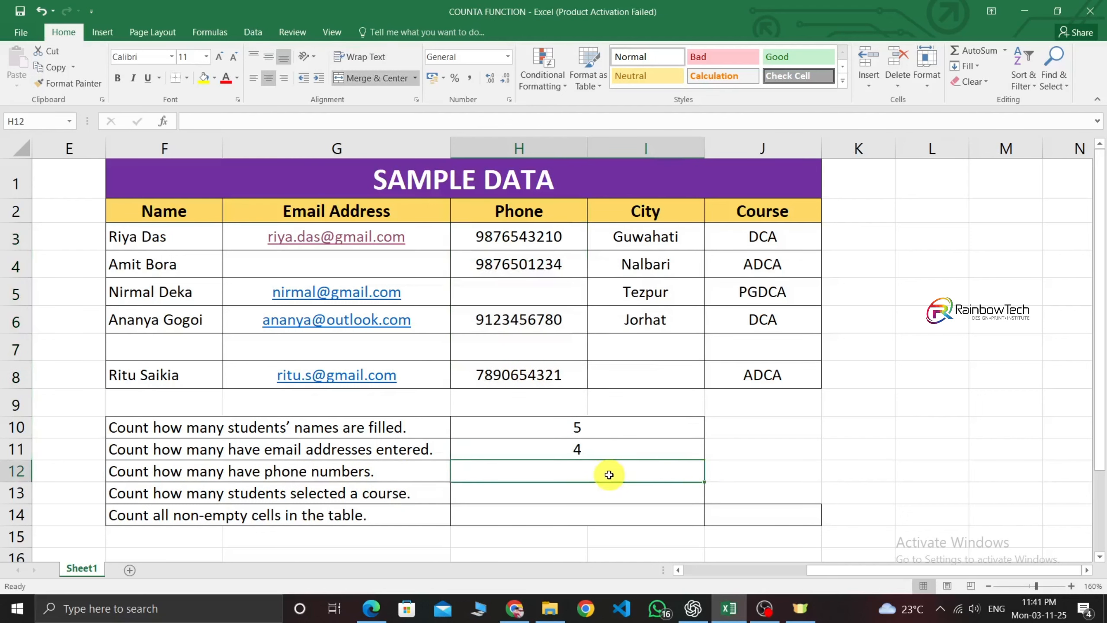
{"action": "left_click_drag", "start_coordinate": [520, 242], "coordinate": [523, 379]}
{"action": "left_click", "coordinate": [586, 471]}
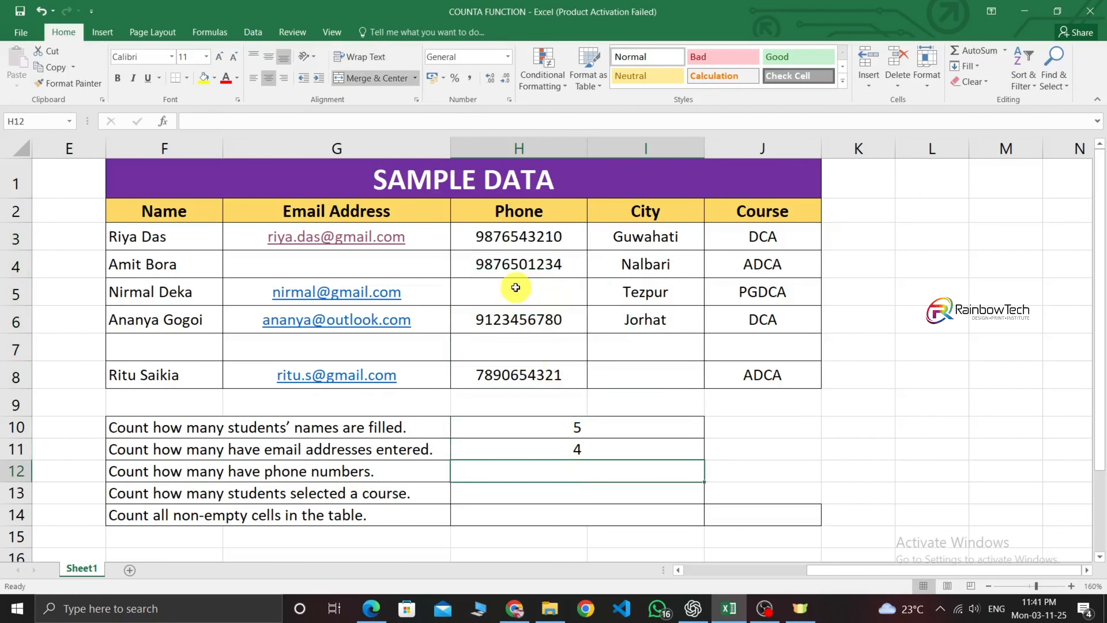
{"action": "left_click_drag", "start_coordinate": [520, 236], "coordinate": [518, 367]}
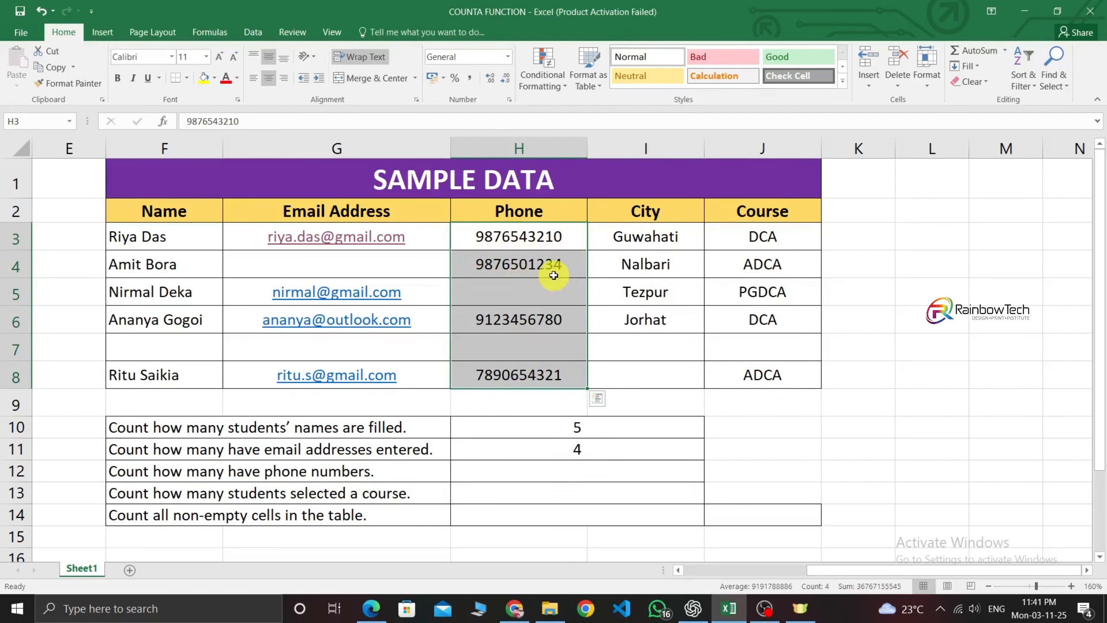
{"action": "left_click", "coordinate": [574, 469]}
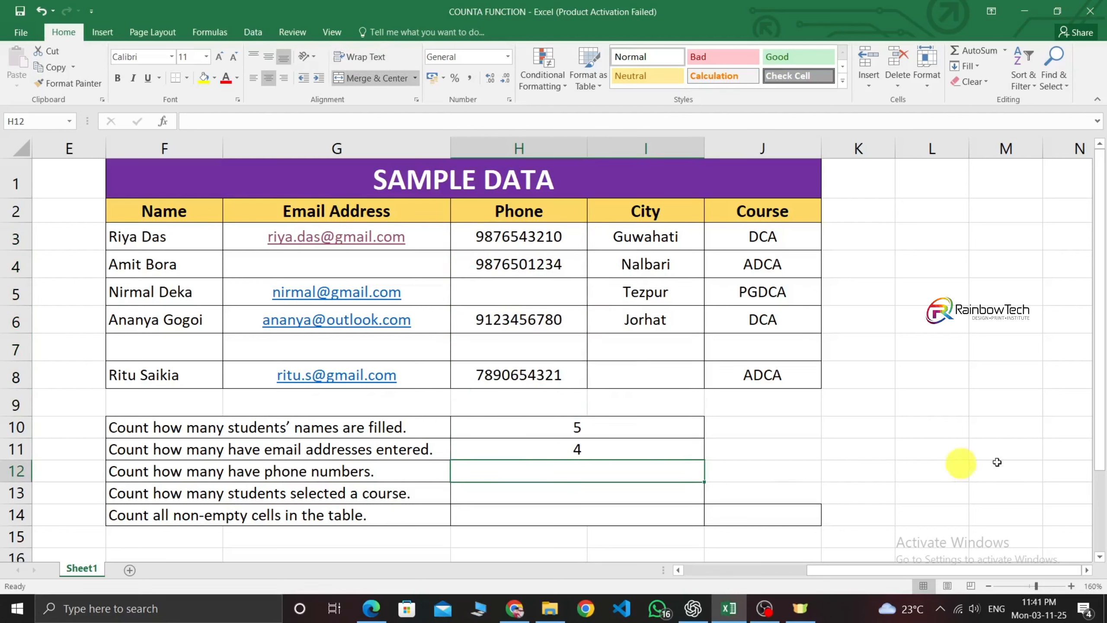
{"action": "type", "text": "=COUNT("}
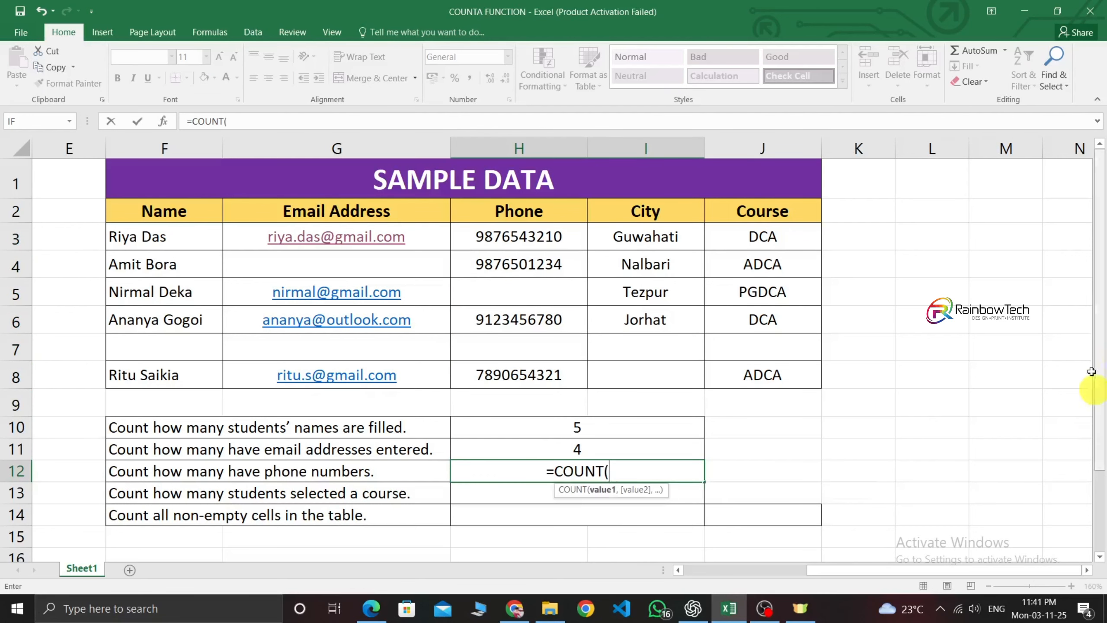
{"action": "left_click_drag", "start_coordinate": [484, 240], "coordinate": [516, 374]}
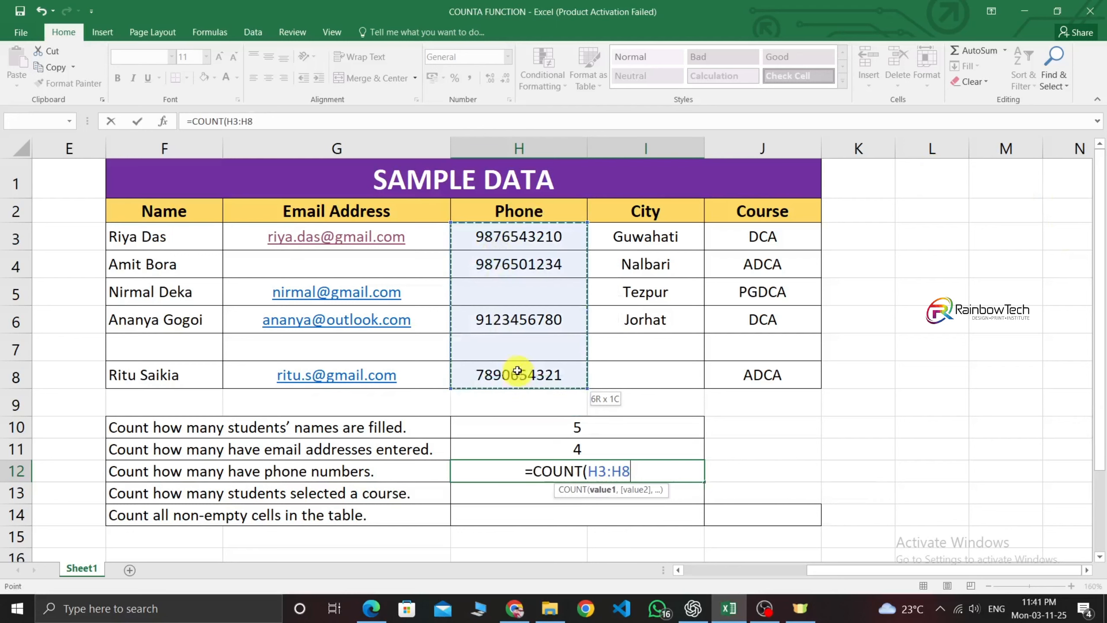
{"action": "type", "text": ")"}
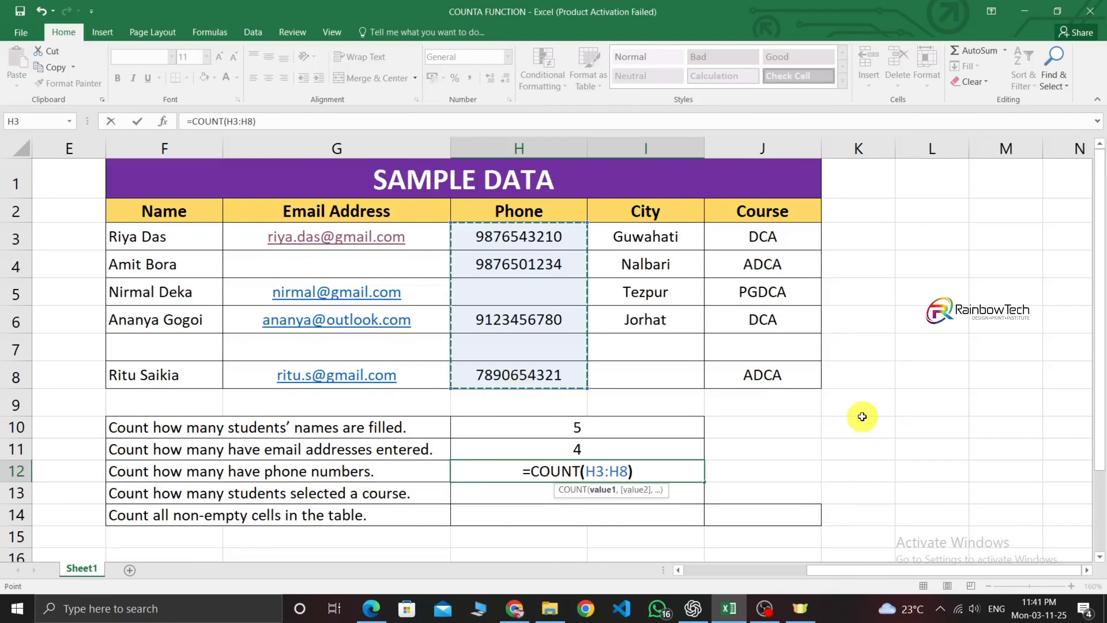
{"action": "key", "text": "Return"}
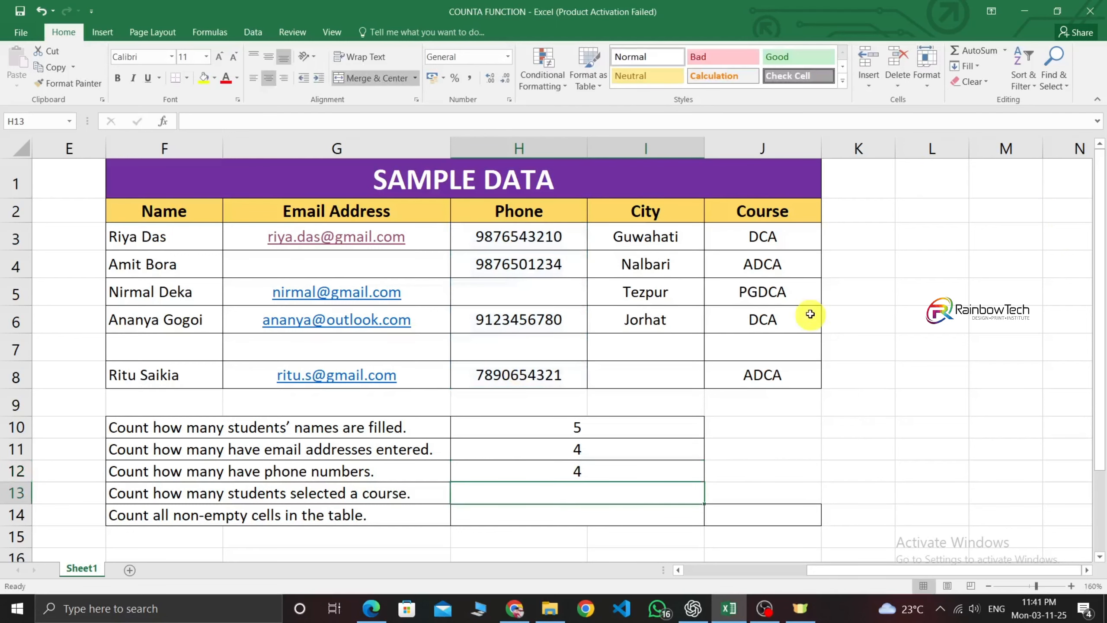
{"action": "left_click", "coordinate": [556, 472]}
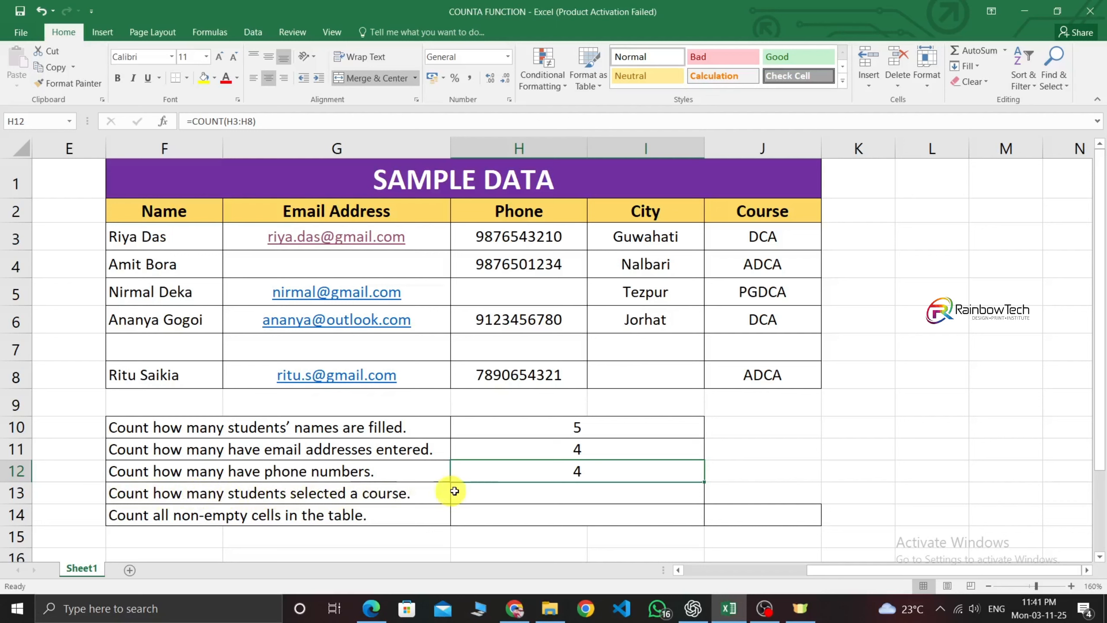
Step: Enter =COUNTA(J3:J8) in H13 to count how many students selected a course
{"action": "left_click", "coordinate": [521, 488]}
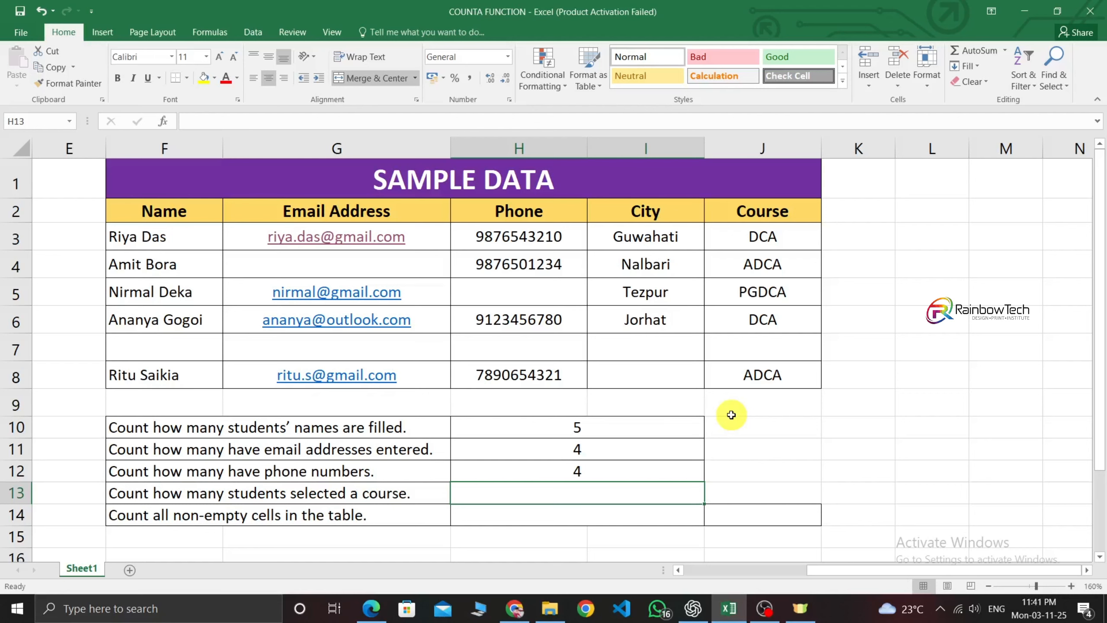
{"action": "type", "text": "=COUNTA"}
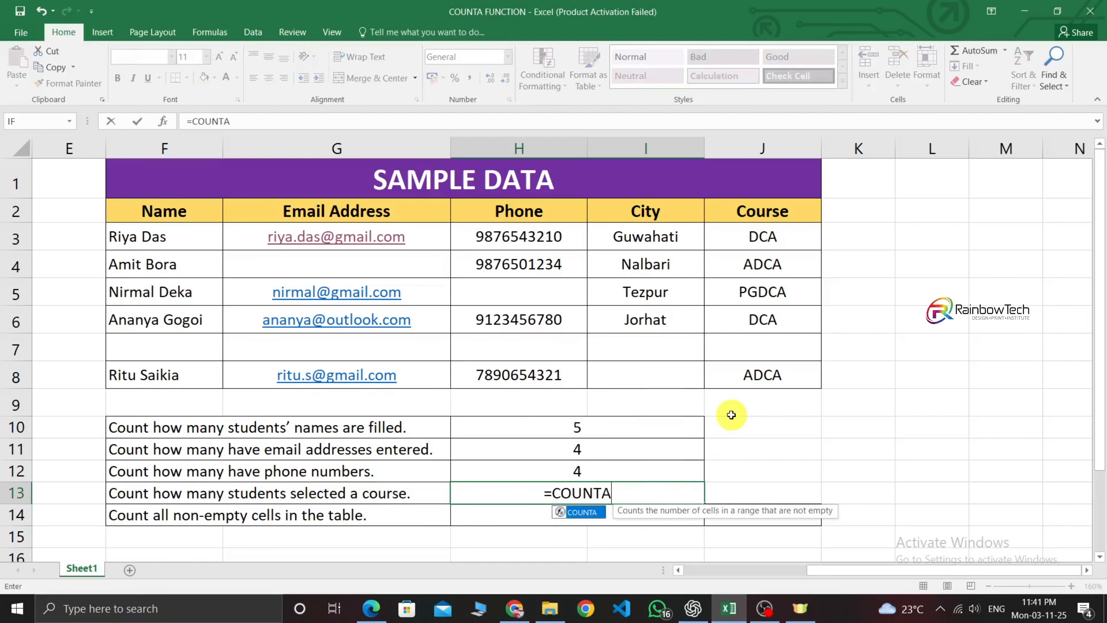
{"action": "type", "text": "("}
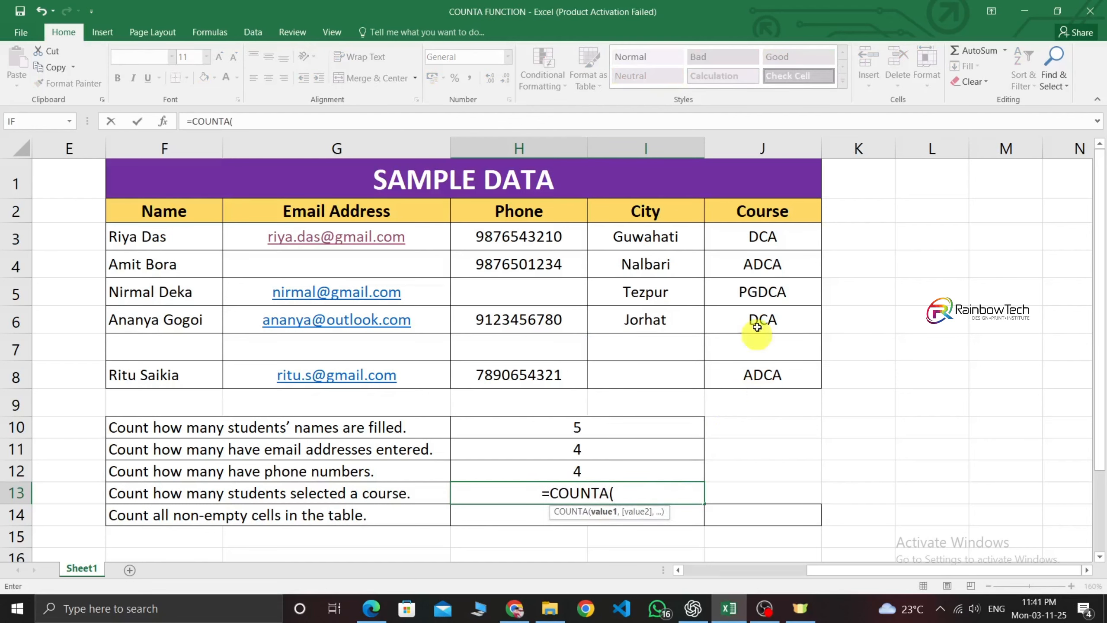
{"action": "left_click_drag", "start_coordinate": [752, 229], "coordinate": [762, 374]}
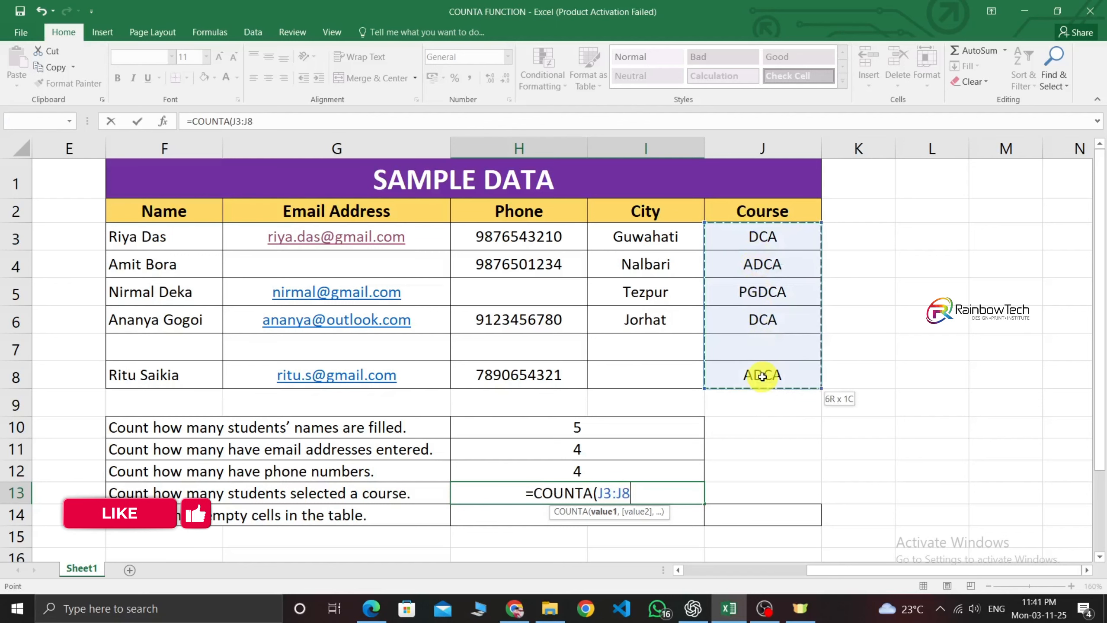
{"action": "type", "text": ")"}
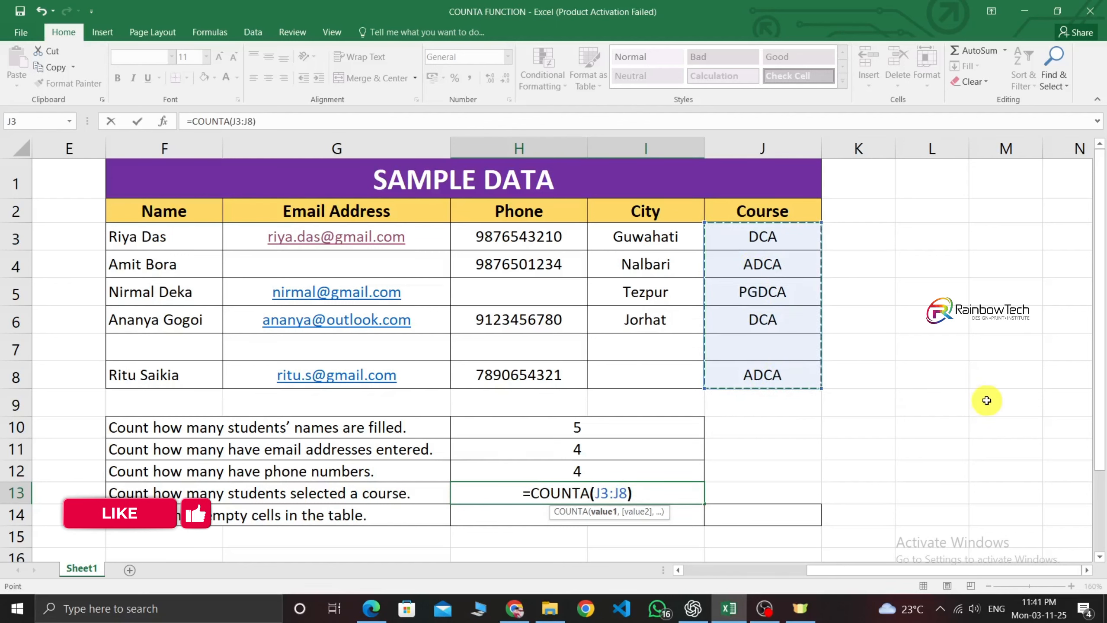
{"action": "key", "text": "Return"}
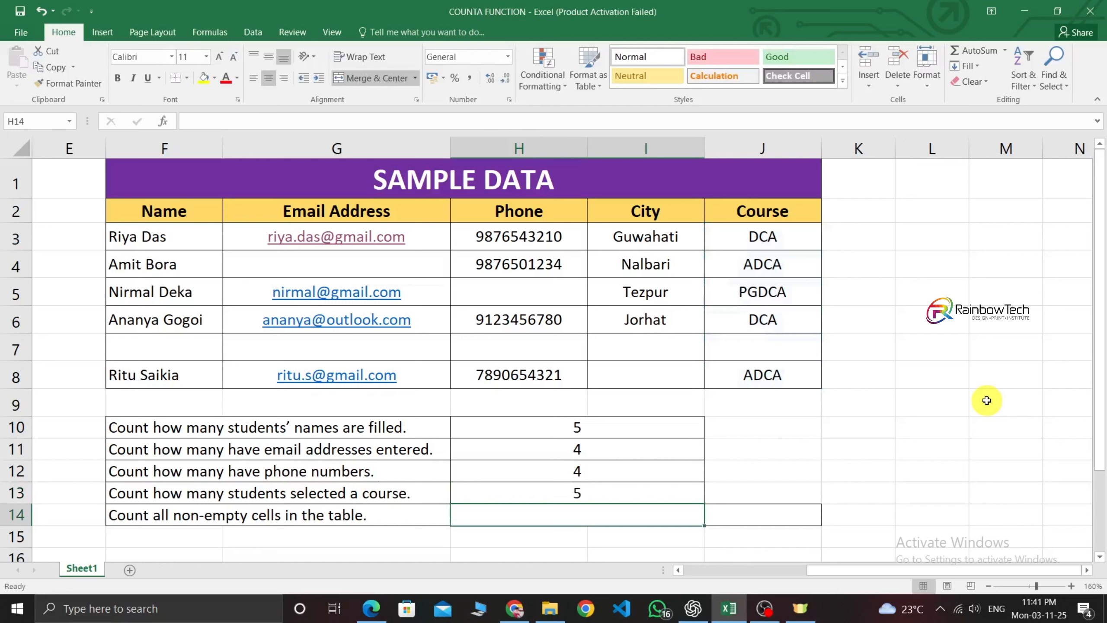
{"action": "left_click", "coordinate": [574, 497]}
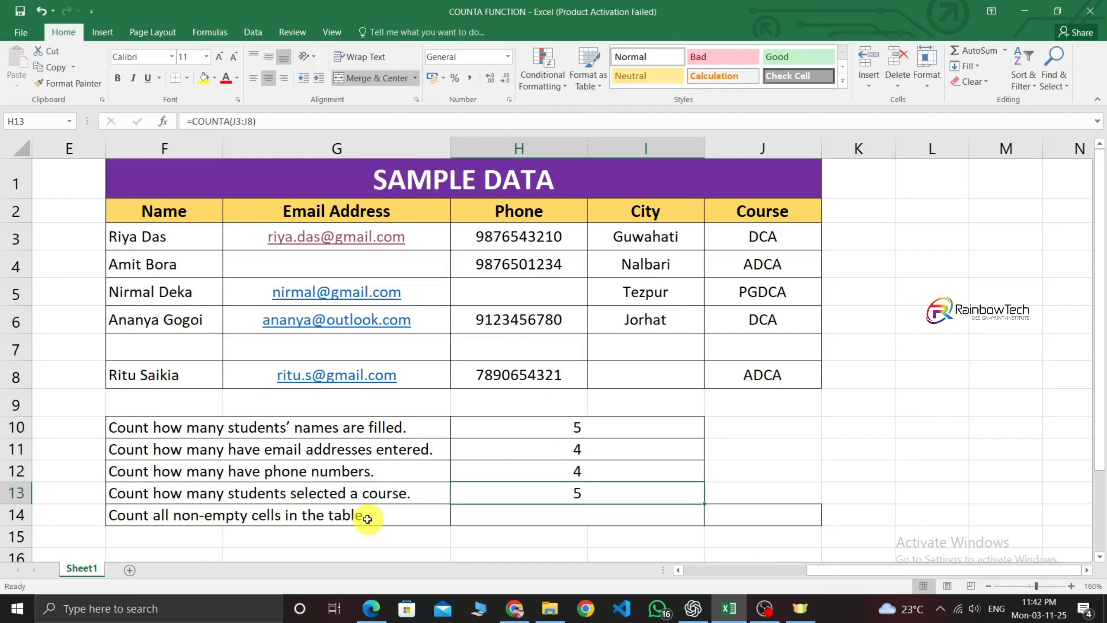
Step: Inspect the blank cells of the student table, going through row 7 and the missing email address in G4
{"action": "left_click", "coordinate": [468, 514]}
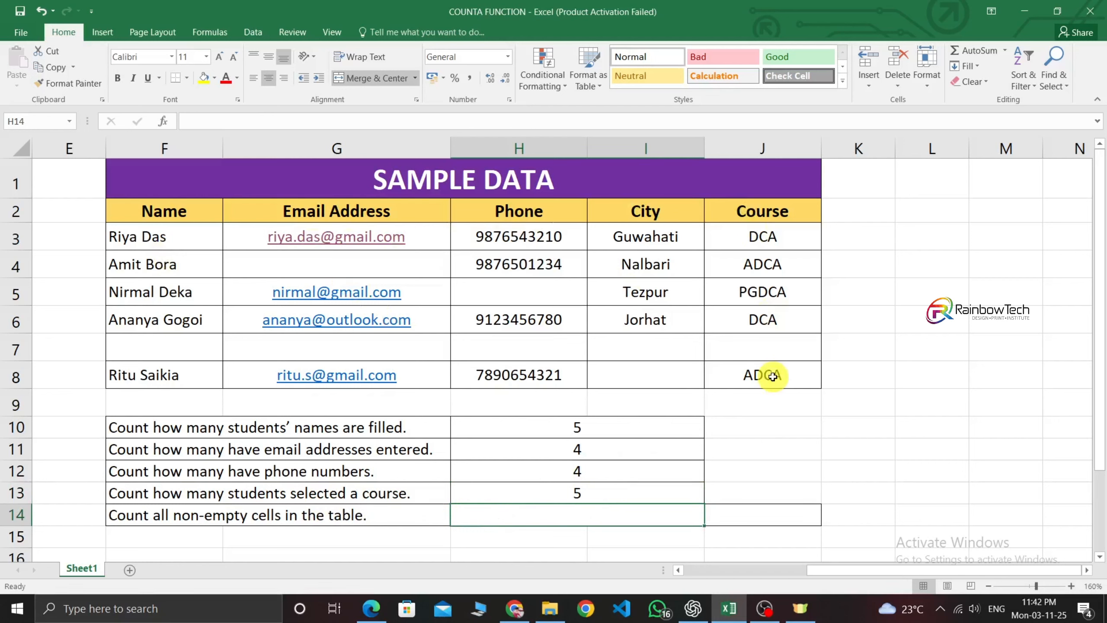
{"action": "left_click", "coordinate": [765, 352]}
{"action": "left_click", "coordinate": [660, 349]}
{"action": "left_click", "coordinate": [516, 349]}
{"action": "left_click", "coordinate": [379, 349]}
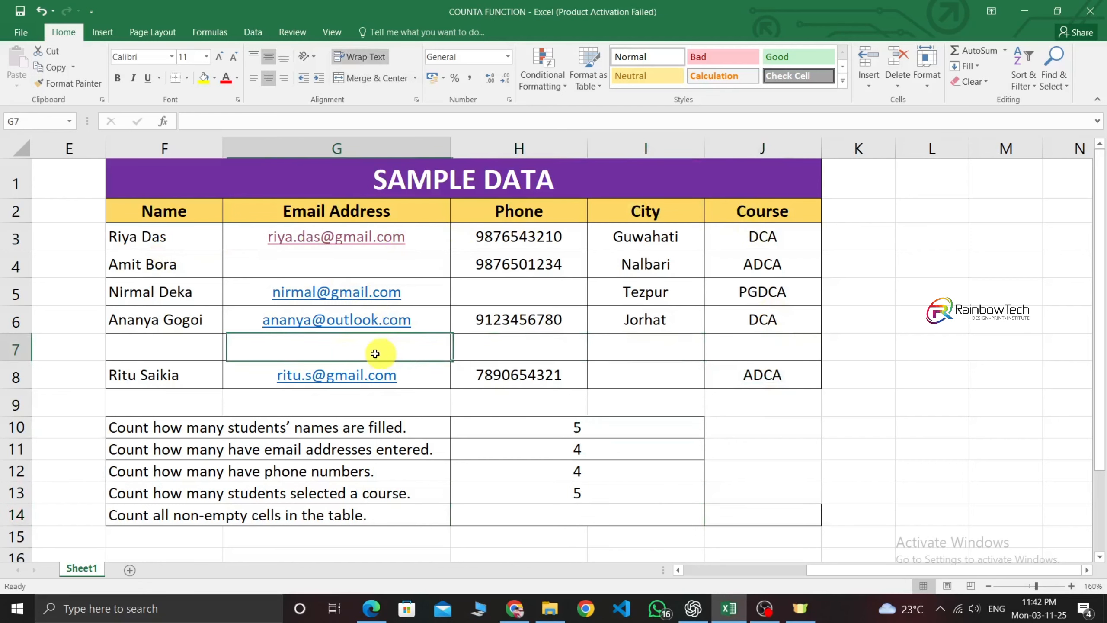
{"action": "left_click", "coordinate": [150, 351]}
{"action": "left_click", "coordinate": [283, 260]}
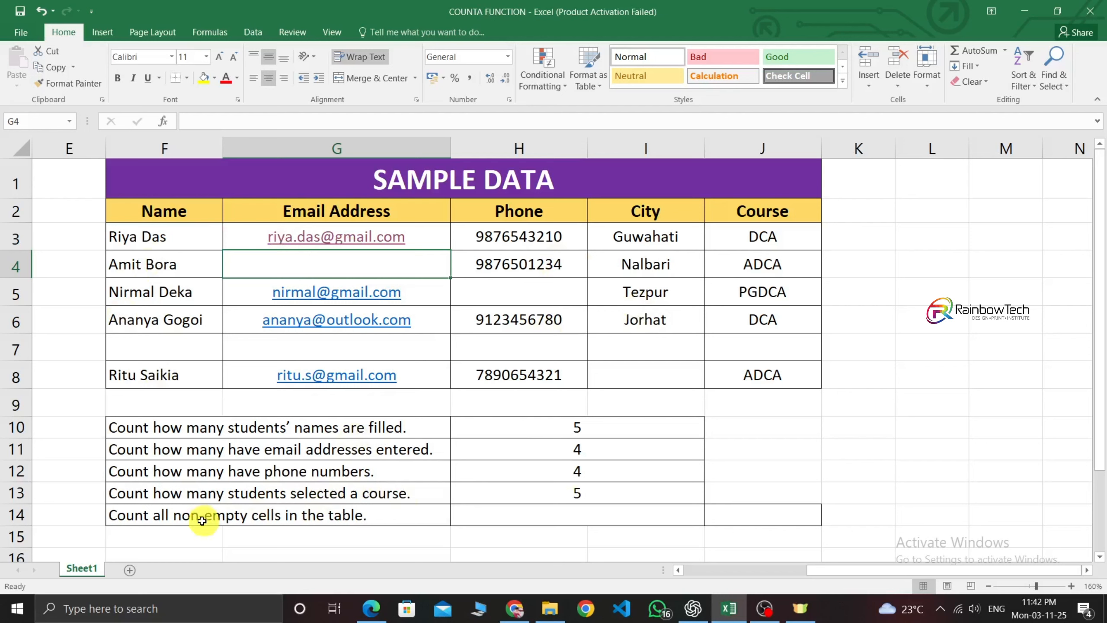
Step: Enter =COUNT(F3:J8) in J14 to try COUNT on the whole student table
{"action": "left_click", "coordinate": [767, 515]}
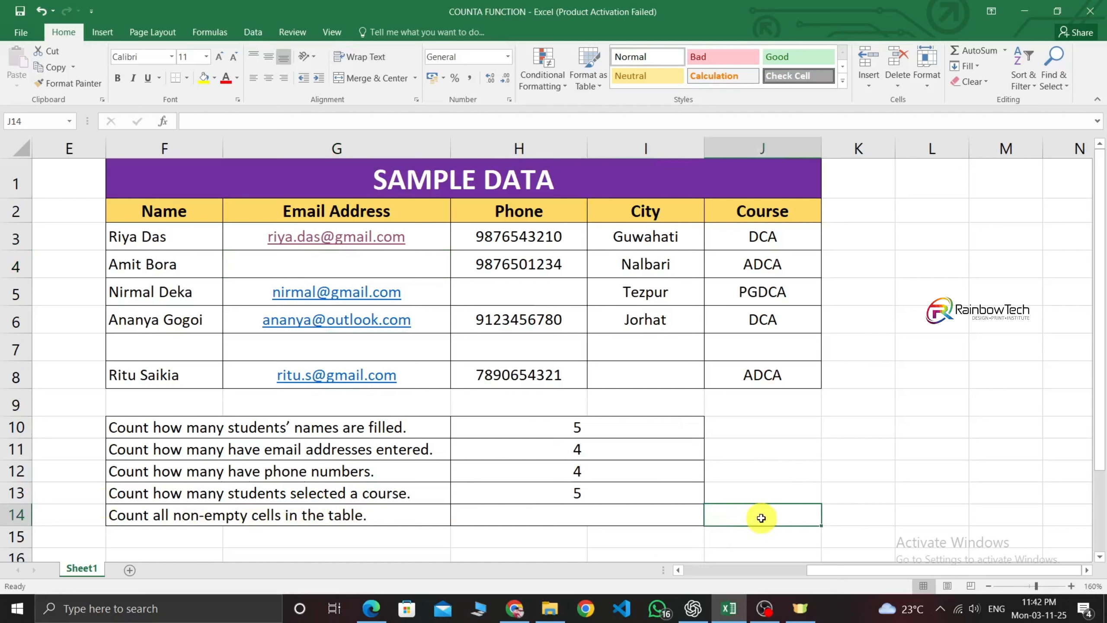
{"action": "type", "text": "=COUN"}
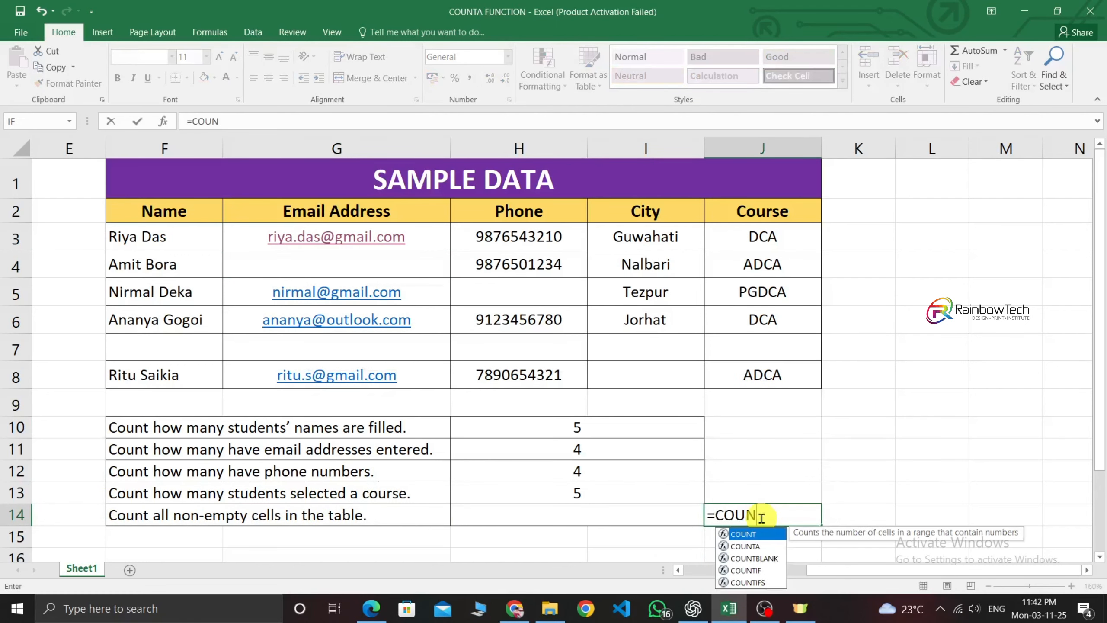
{"action": "type", "text": "T("}
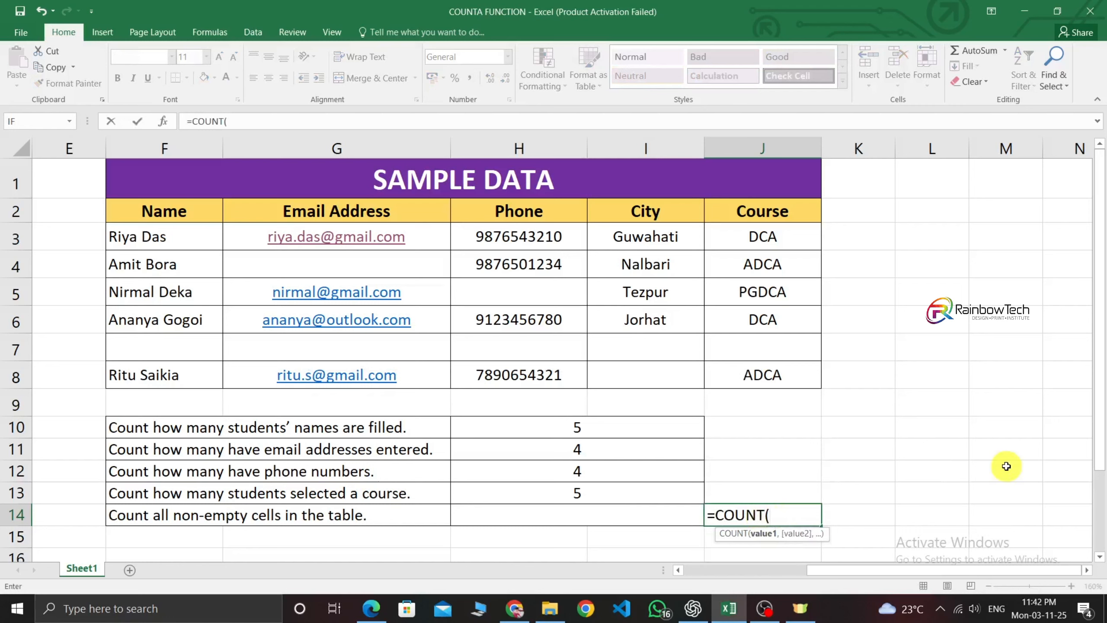
{"action": "left_click", "coordinate": [143, 237]}
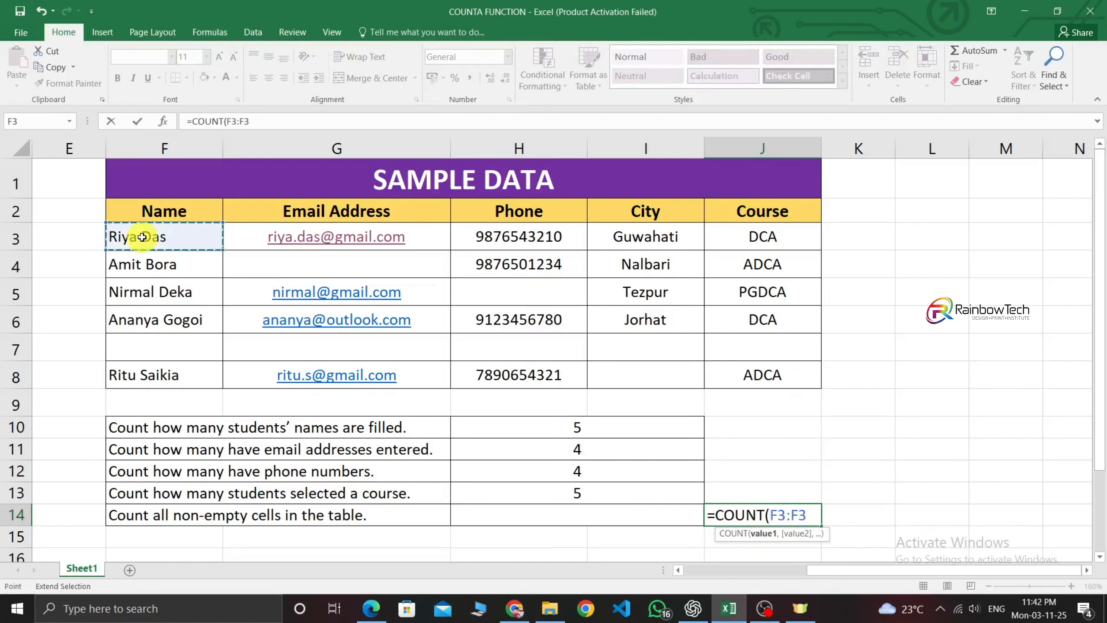
{"action": "left_click", "coordinate": [753, 375]}
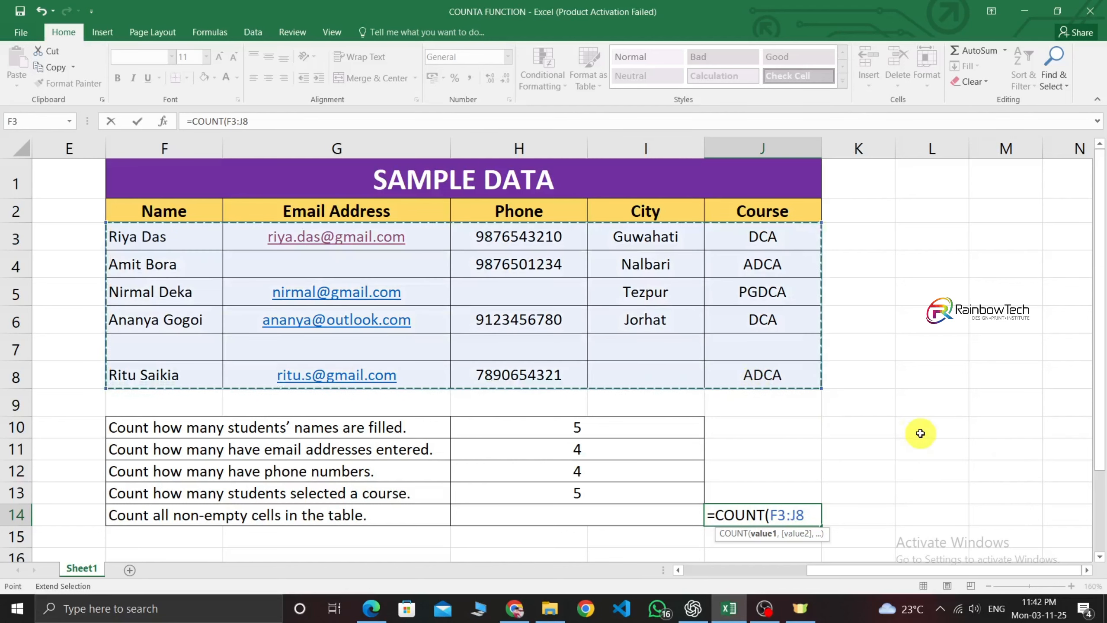
{"action": "type", "text": ")"}
{"action": "key", "text": "Return"}
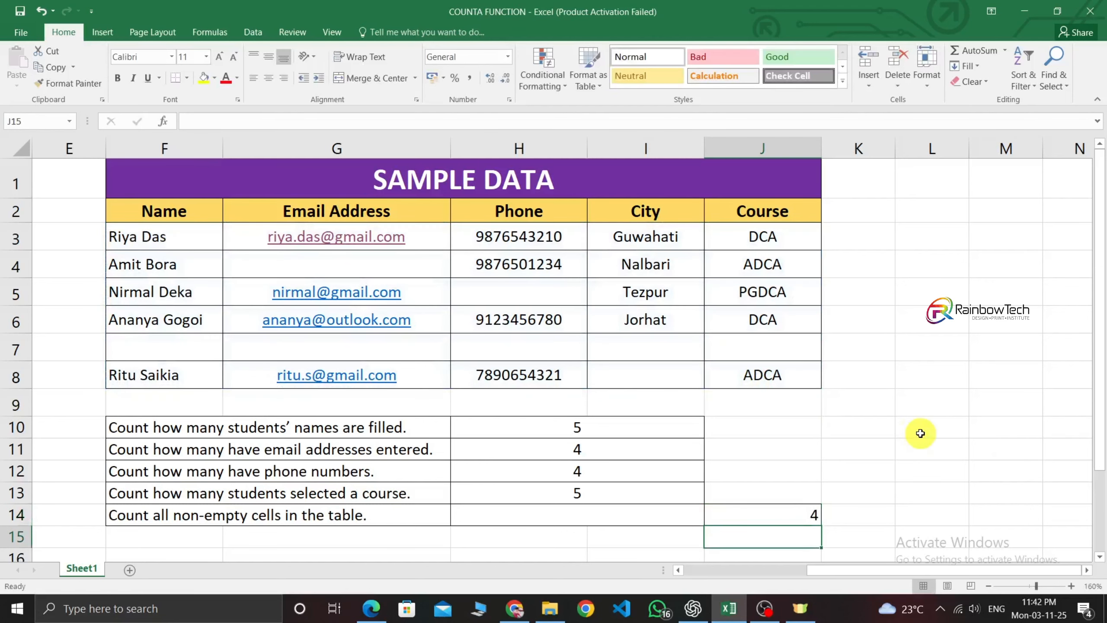
{"action": "left_click", "coordinate": [789, 515]}
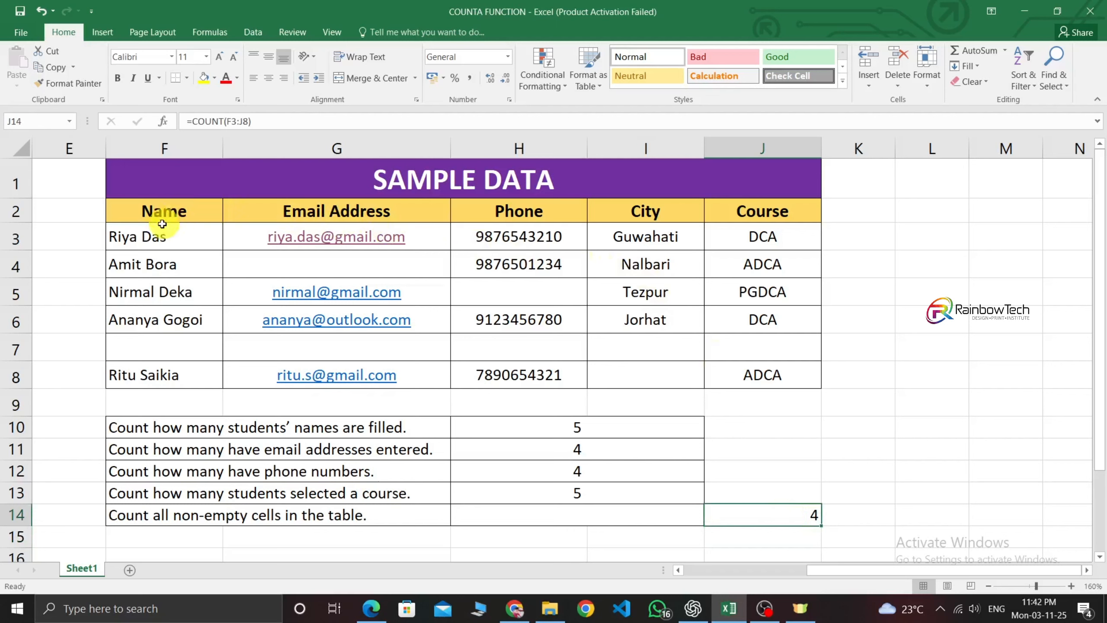
Step: Compare the Phone column and the blank cells in row 7 and I8 with the question about non-empty cells
{"action": "left_click_drag", "start_coordinate": [537, 239], "coordinate": [530, 371]}
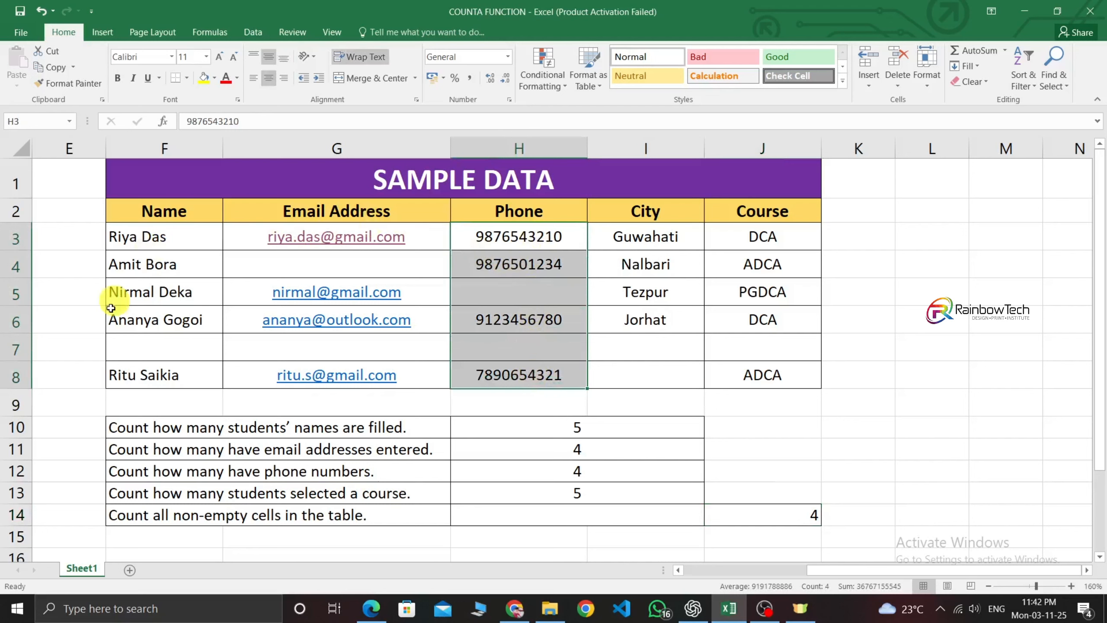
{"action": "left_click", "coordinate": [761, 349]}
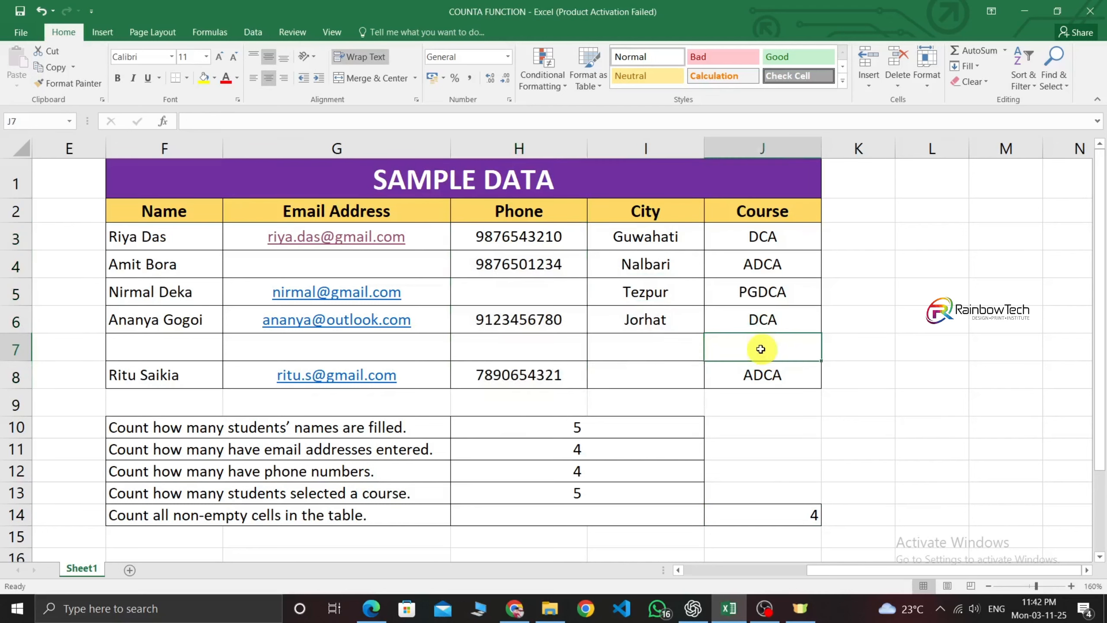
{"action": "left_click", "coordinate": [663, 352]}
{"action": "left_click", "coordinate": [635, 372]}
{"action": "left_click", "coordinate": [528, 348]}
{"action": "left_click", "coordinate": [392, 347]}
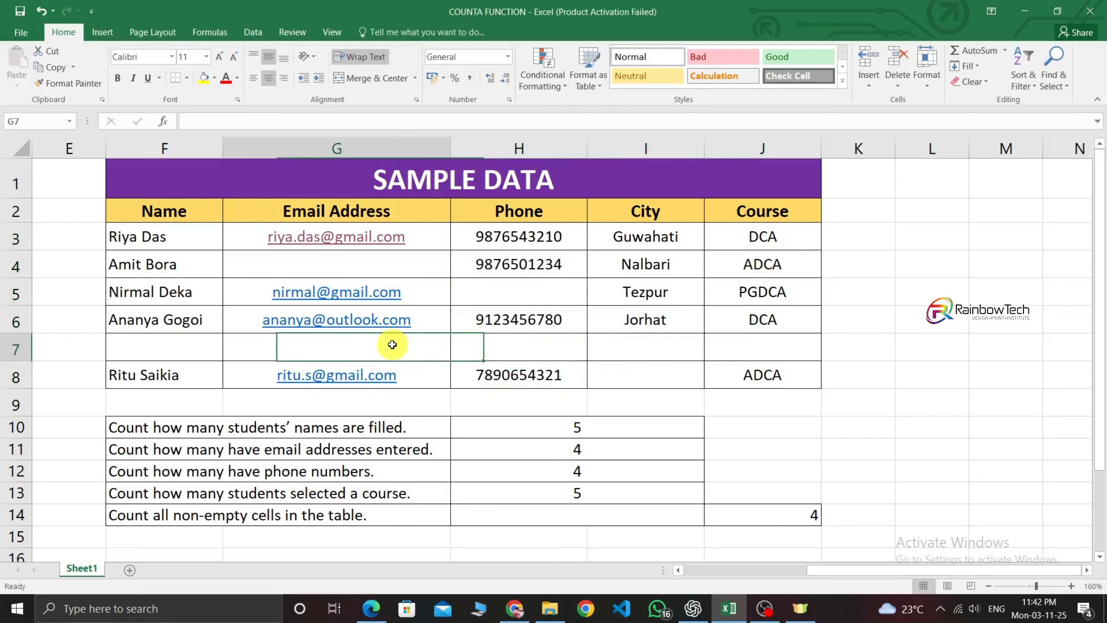
{"action": "left_click", "coordinate": [169, 349]}
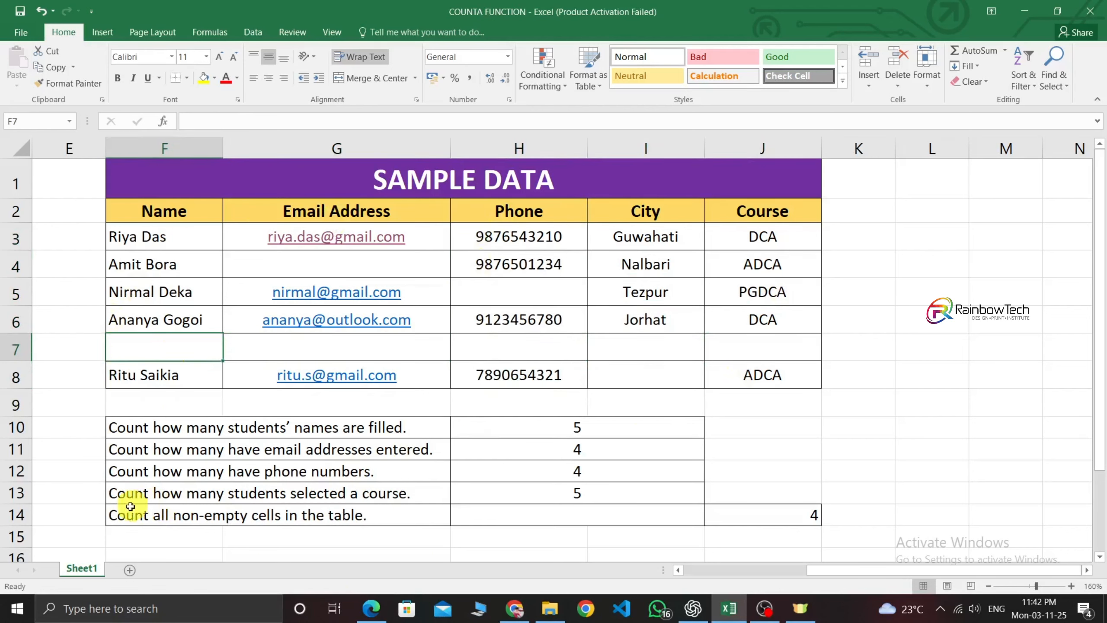
{"action": "left_click_drag", "start_coordinate": [127, 514], "coordinate": [403, 514]}
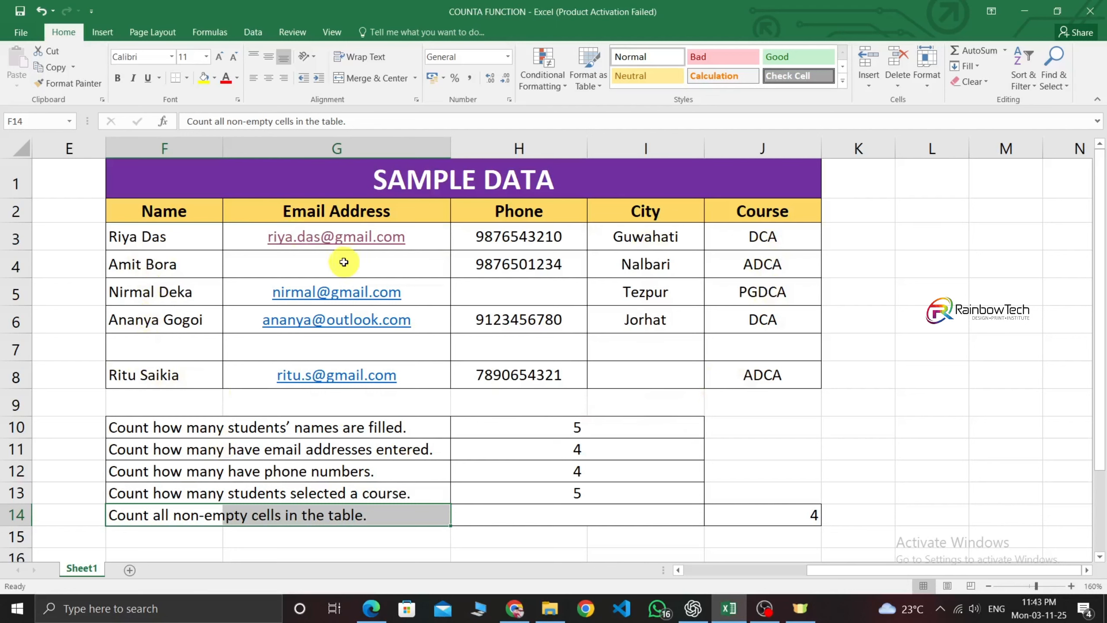
Step: Enter =COUNTA(F3:J8) in H14 to count all non-empty cells in the student table
{"action": "left_click", "coordinate": [576, 519]}
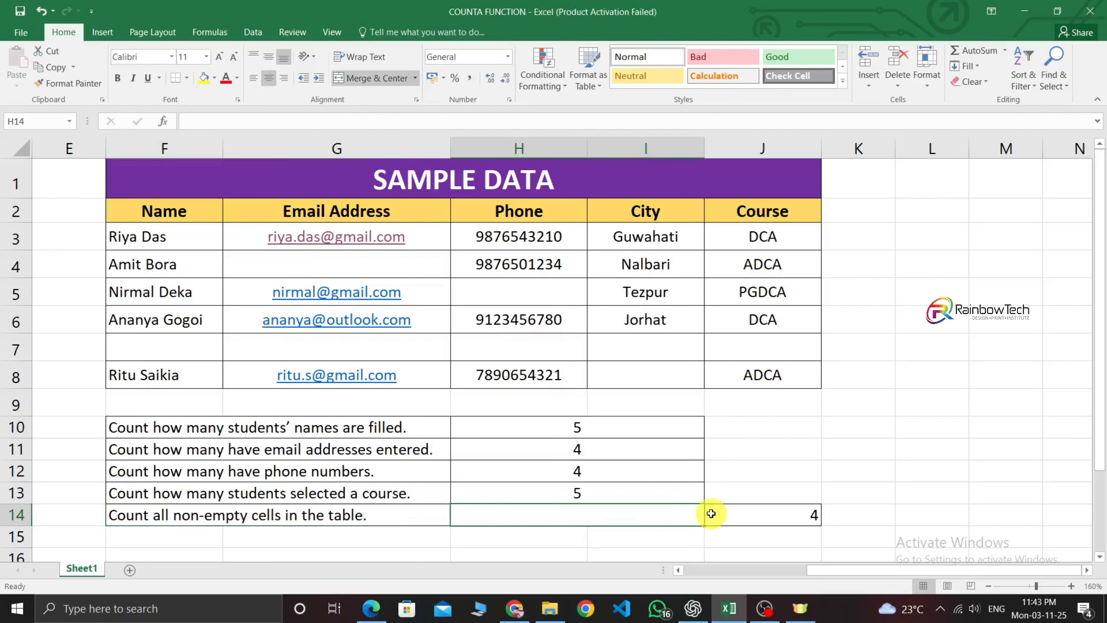
{"action": "type", "text": "=COUNTA"}
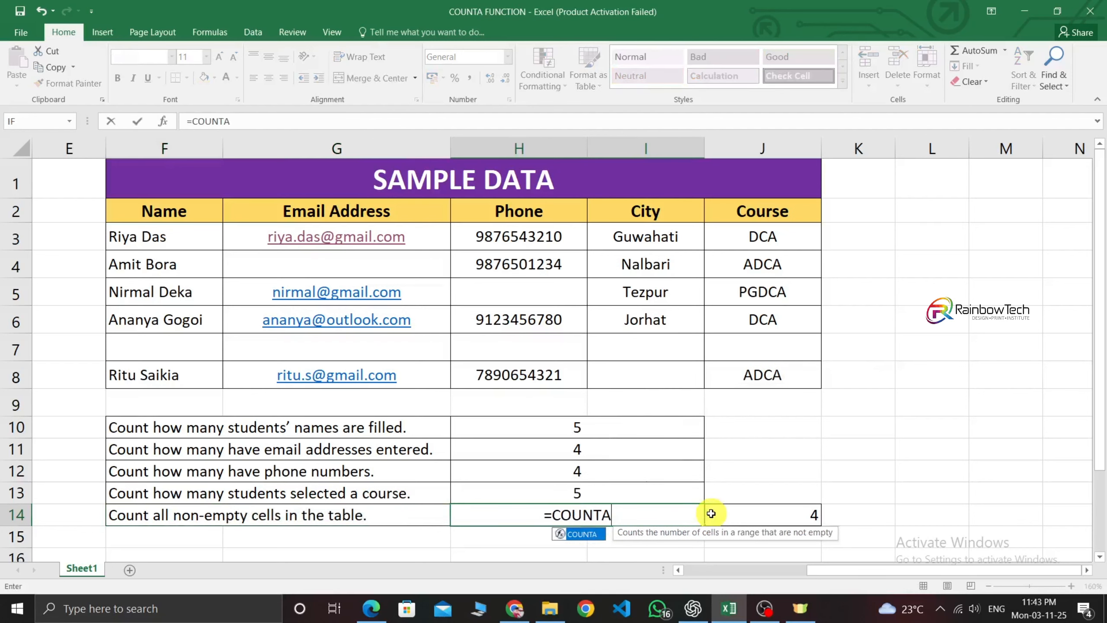
{"action": "type", "text": "("}
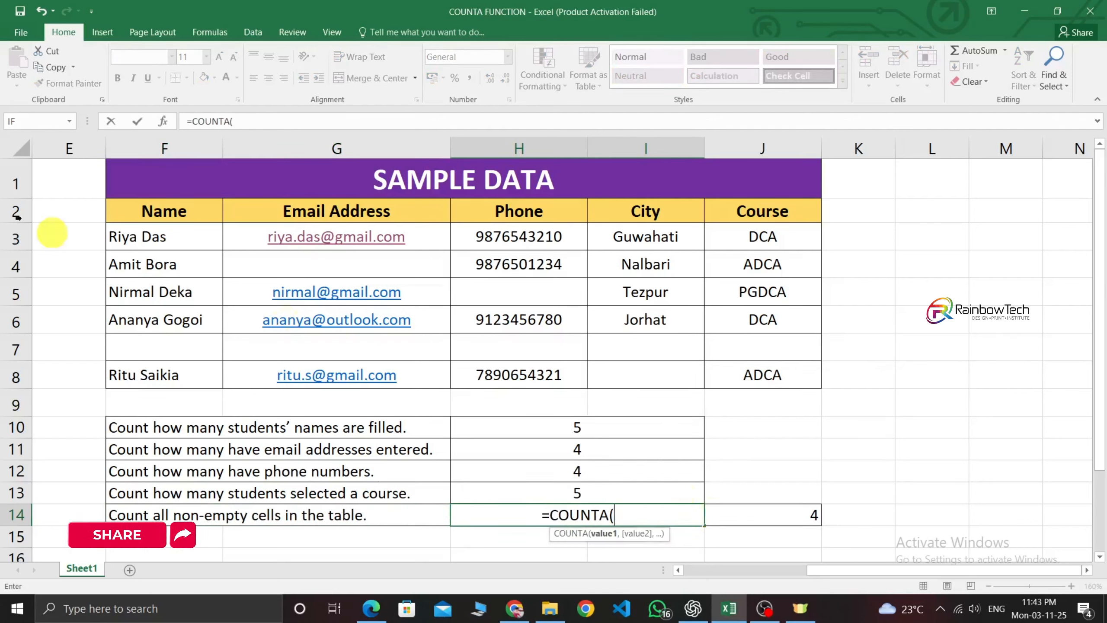
{"action": "left_click", "coordinate": [114, 235]}
{"action": "key", "text": "F8"}
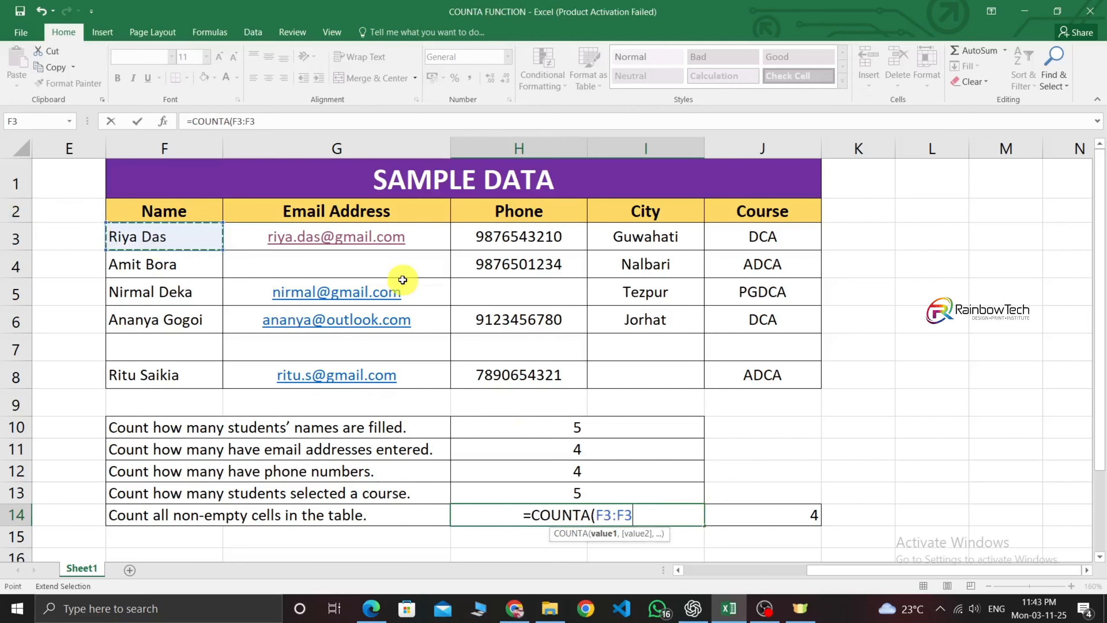
{"action": "left_click", "coordinate": [785, 378]}
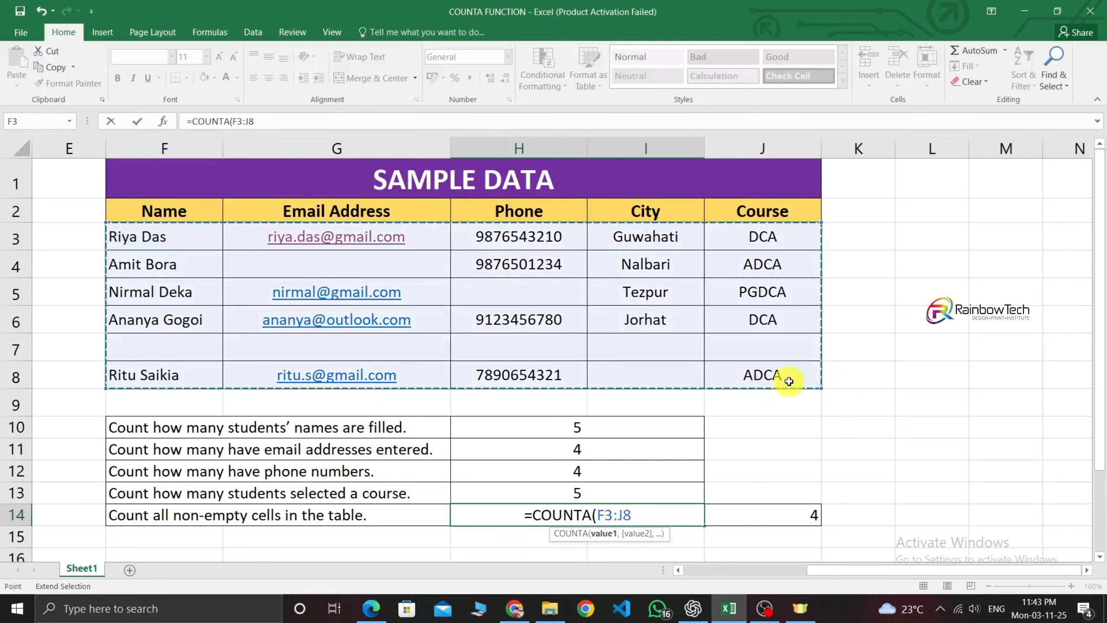
{"action": "type", "text": ")"}
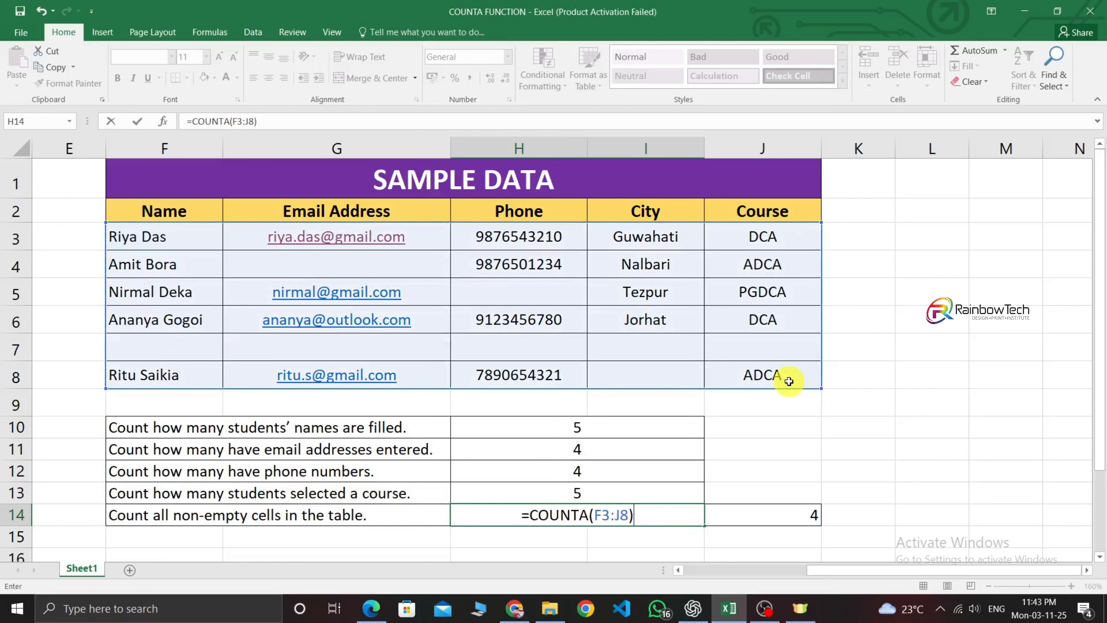
{"action": "key", "text": "Return"}
Step: Check the COUNTA result in H14 against the phone numbers in H3:H8 and the whole student table F3:J8
{"action": "left_click", "coordinate": [582, 518]}
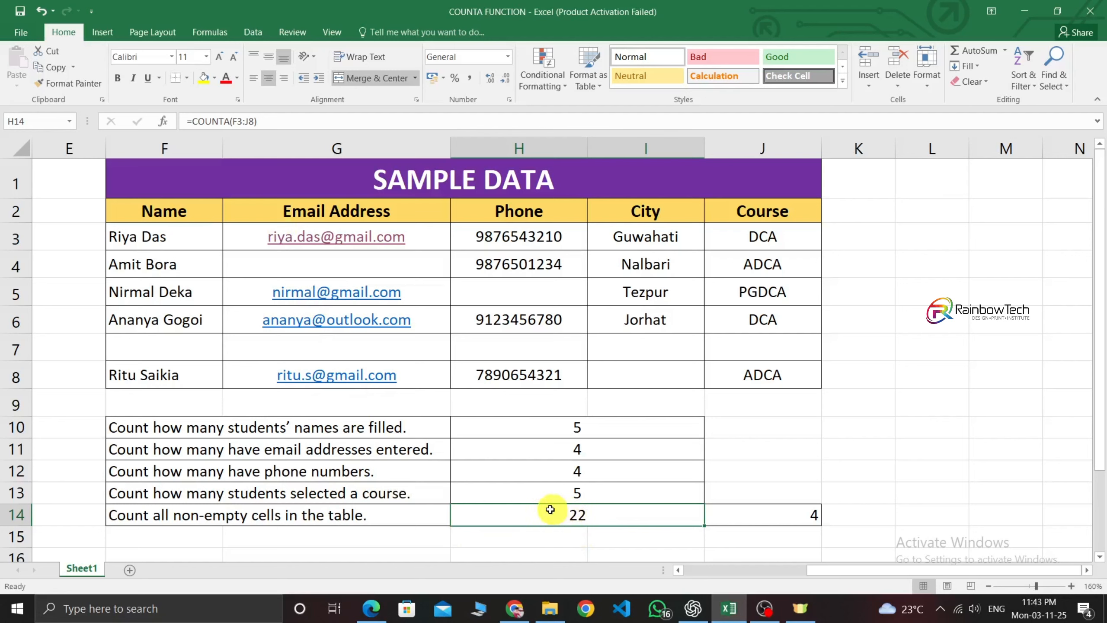
{"action": "left_click_drag", "start_coordinate": [527, 237], "coordinate": [526, 374]}
{"action": "left_click_drag", "start_coordinate": [145, 238], "coordinate": [754, 373]}
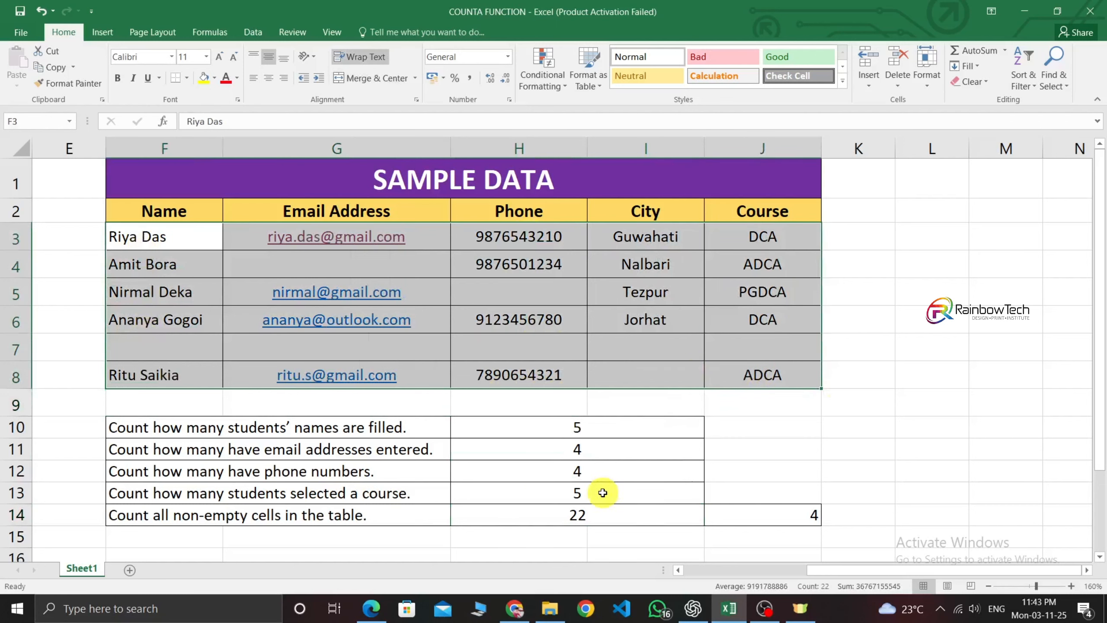